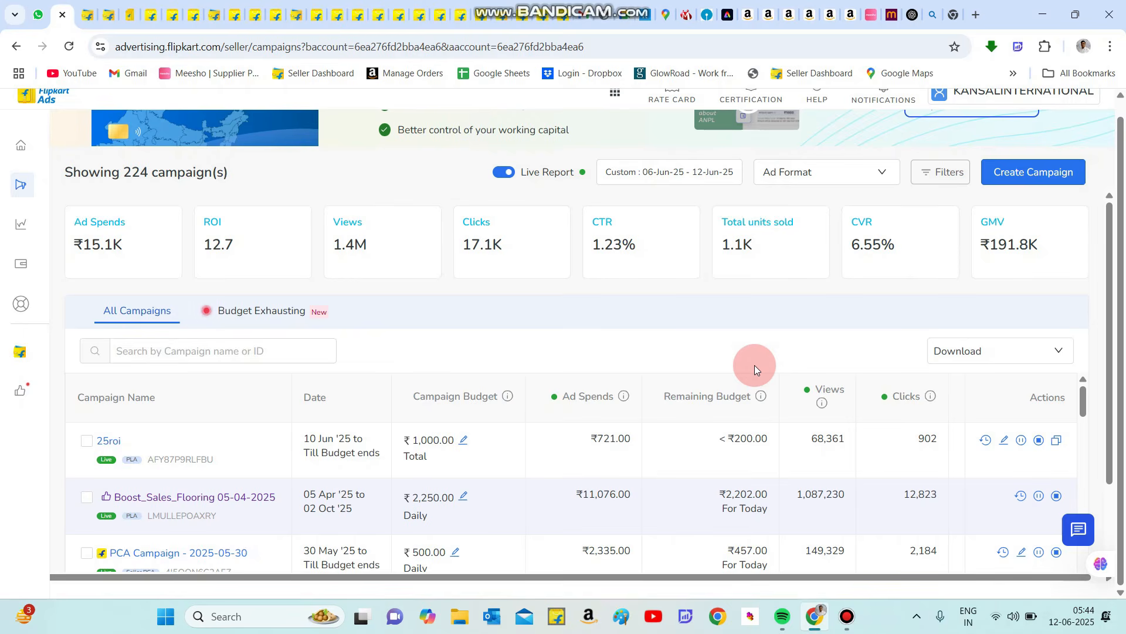
- Examine the wallet balance and the overall campaign metrics, including ad spends, ROI, views, clicks, units sold, CVR and GMV
scroll(402, 346, up, 2)
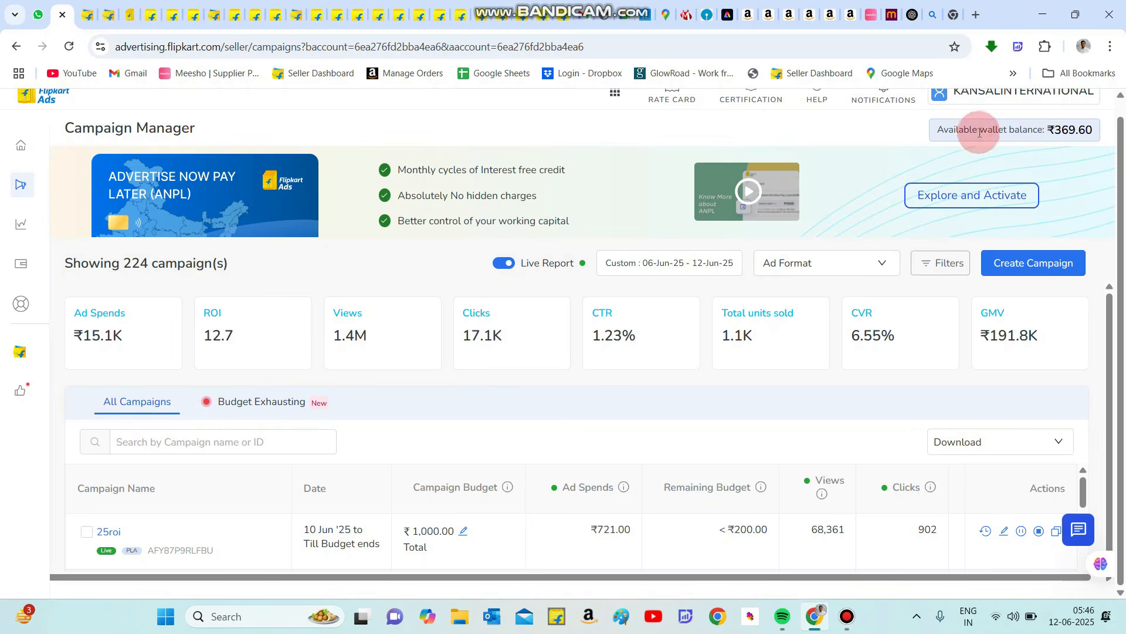
mouse_move(1054, 130)
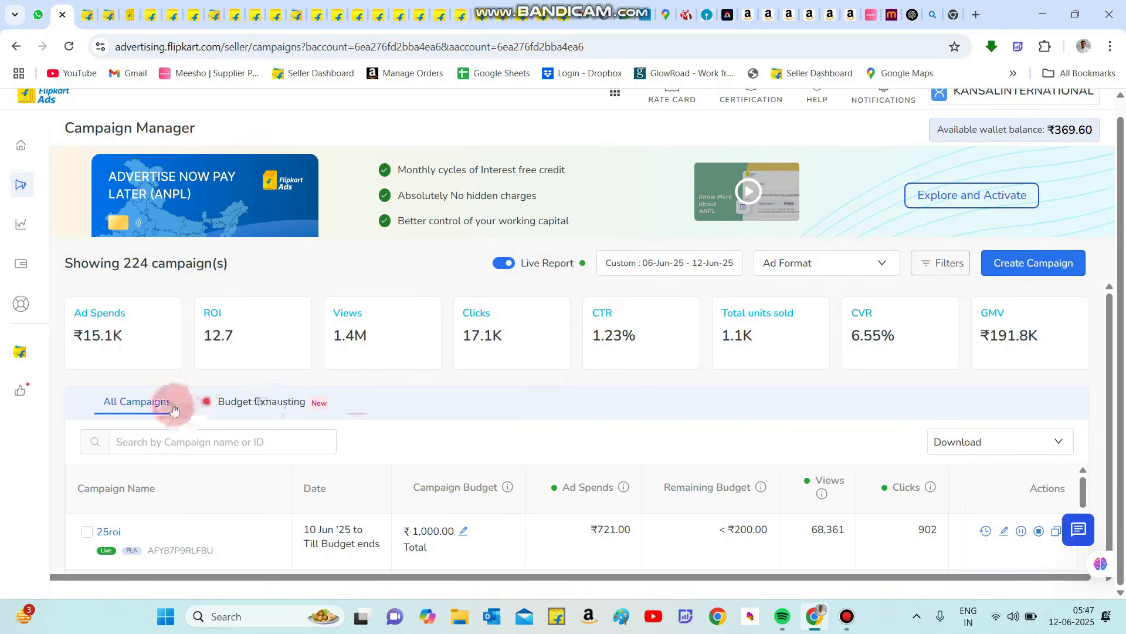
mouse_move(98, 347)
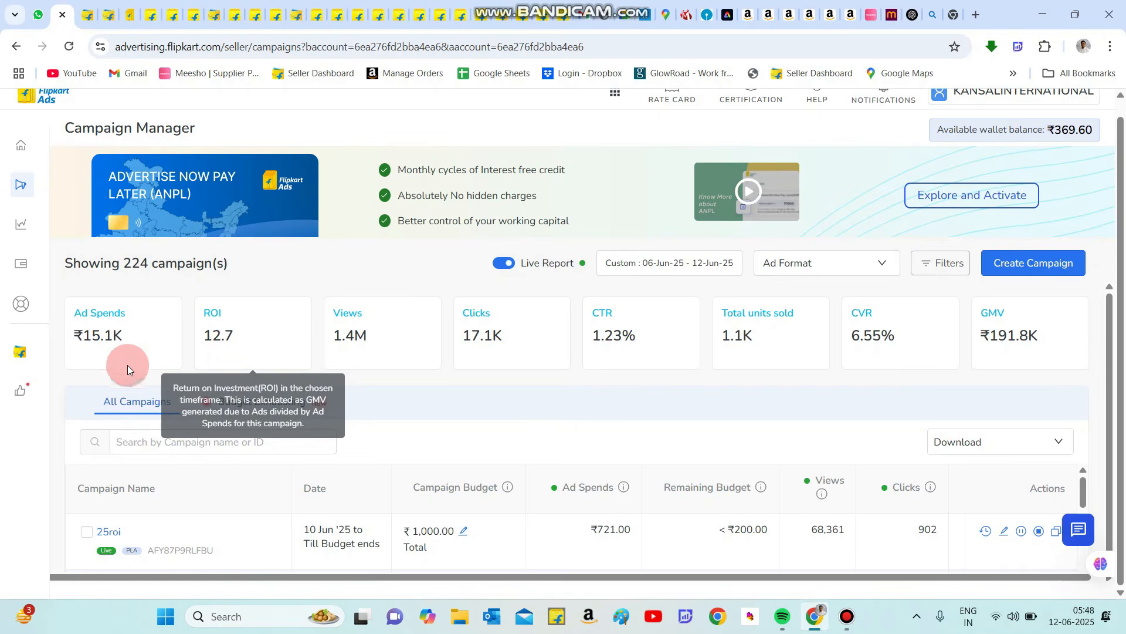
mouse_move(119, 360)
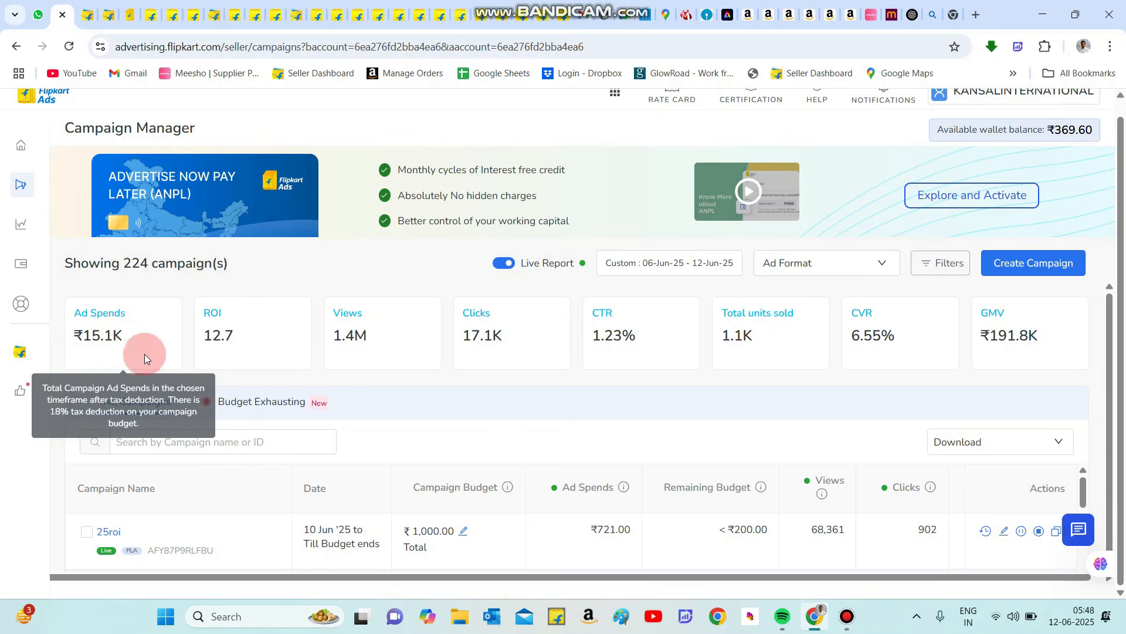
mouse_move(350, 349)
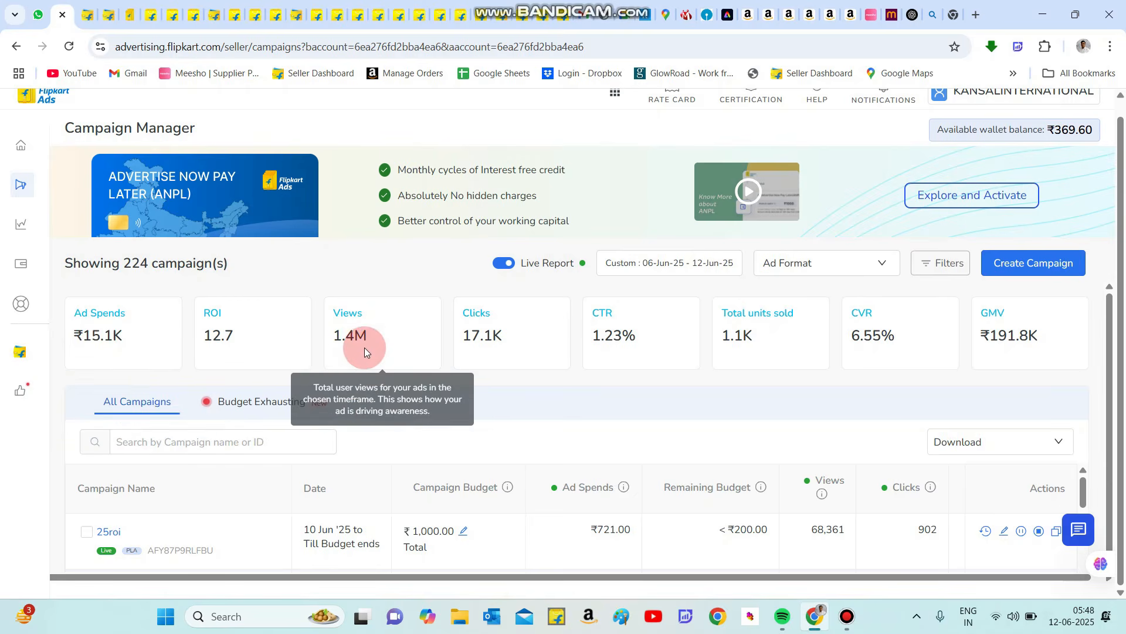
mouse_move(480, 355)
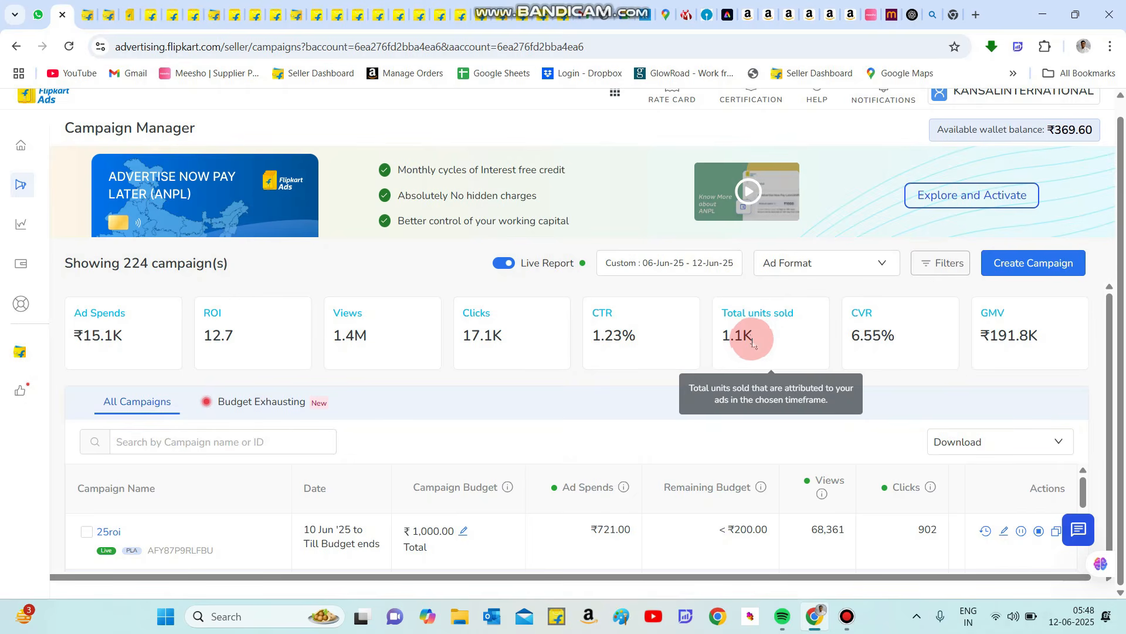
scroll(752, 340, right, 1)
mouse_move(902, 343)
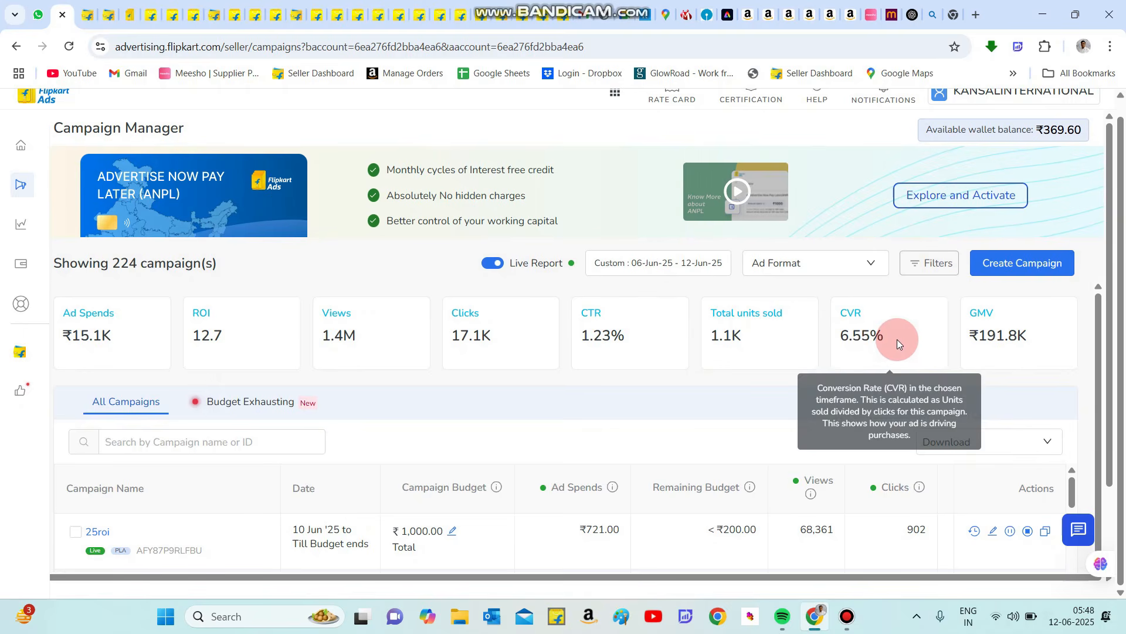
mouse_move(992, 334)
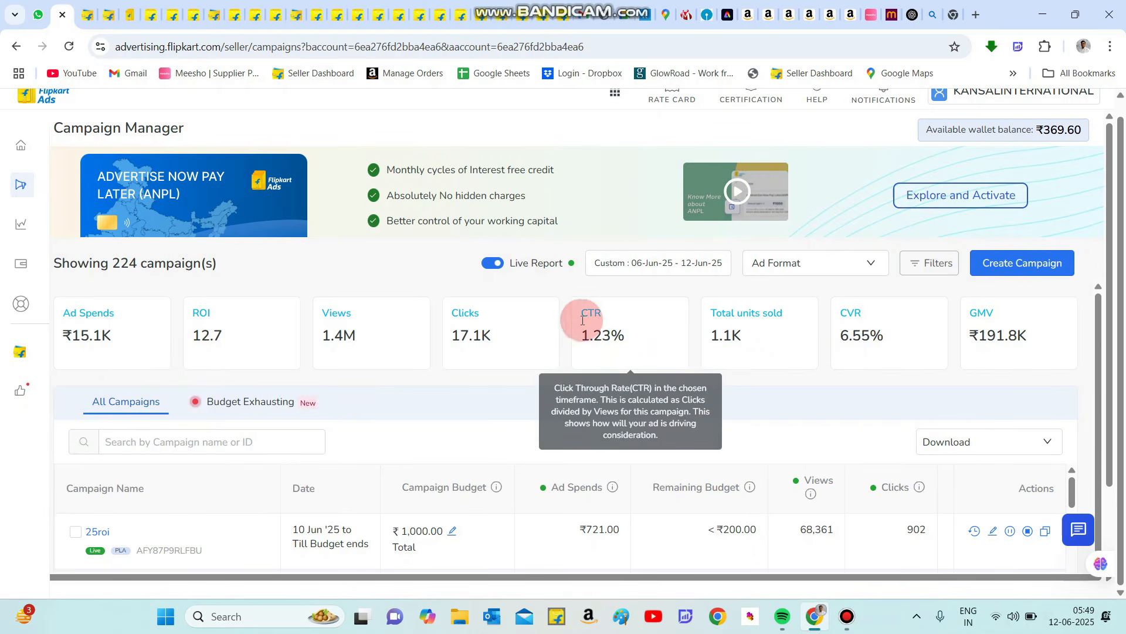
scroll(642, 358, down, 2)
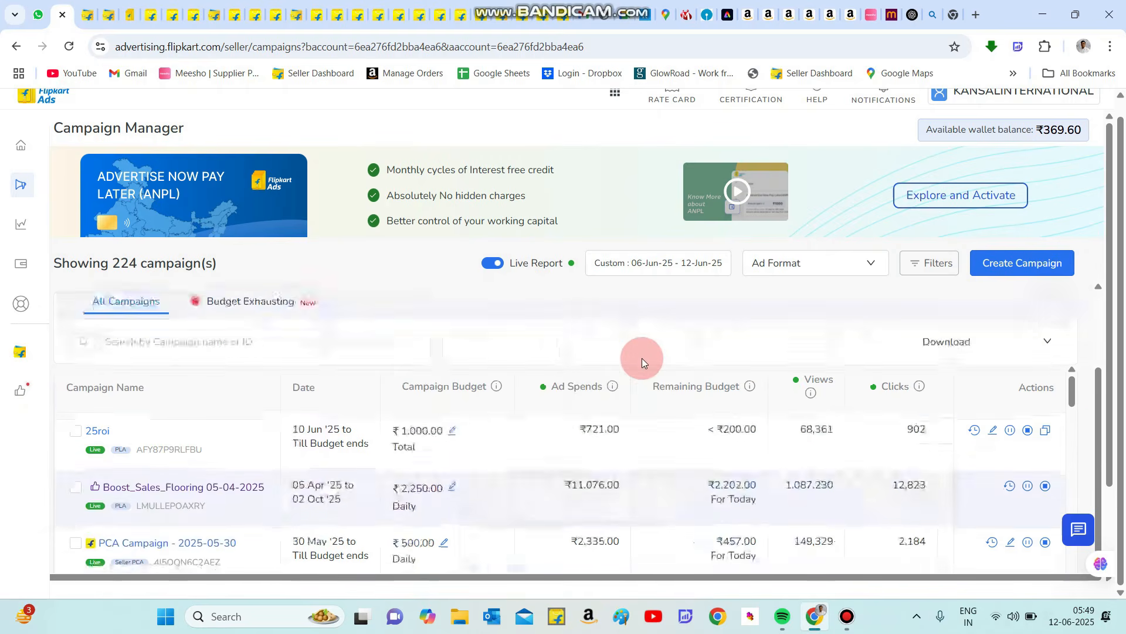
scroll(641, 357, up, 1)
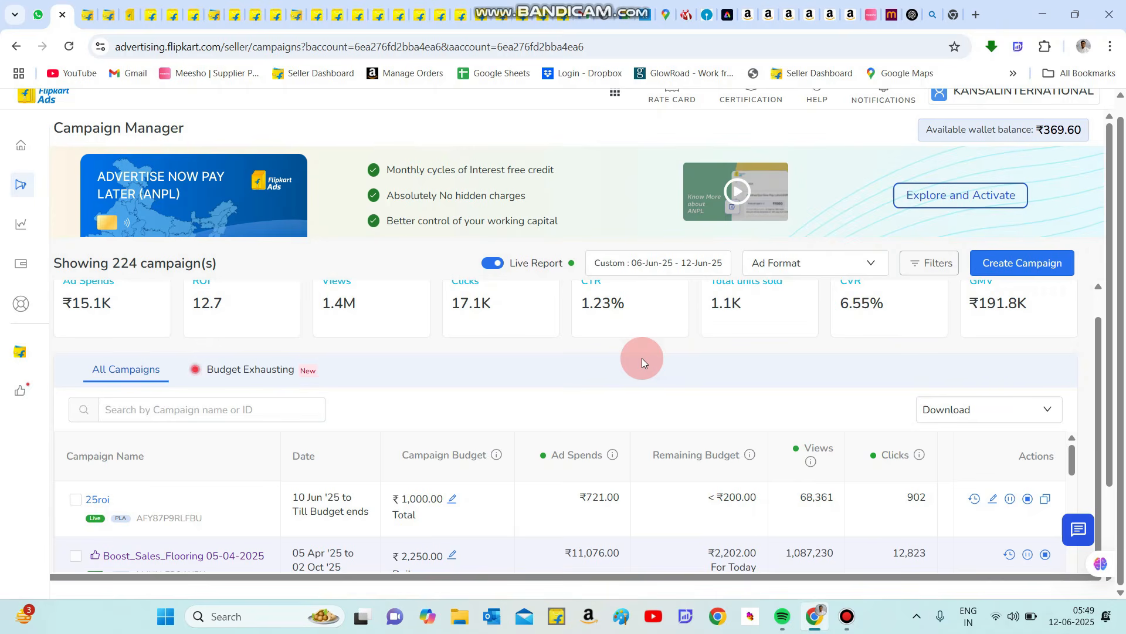
scroll(642, 358, down, 1)
scroll(641, 357, down, 1)
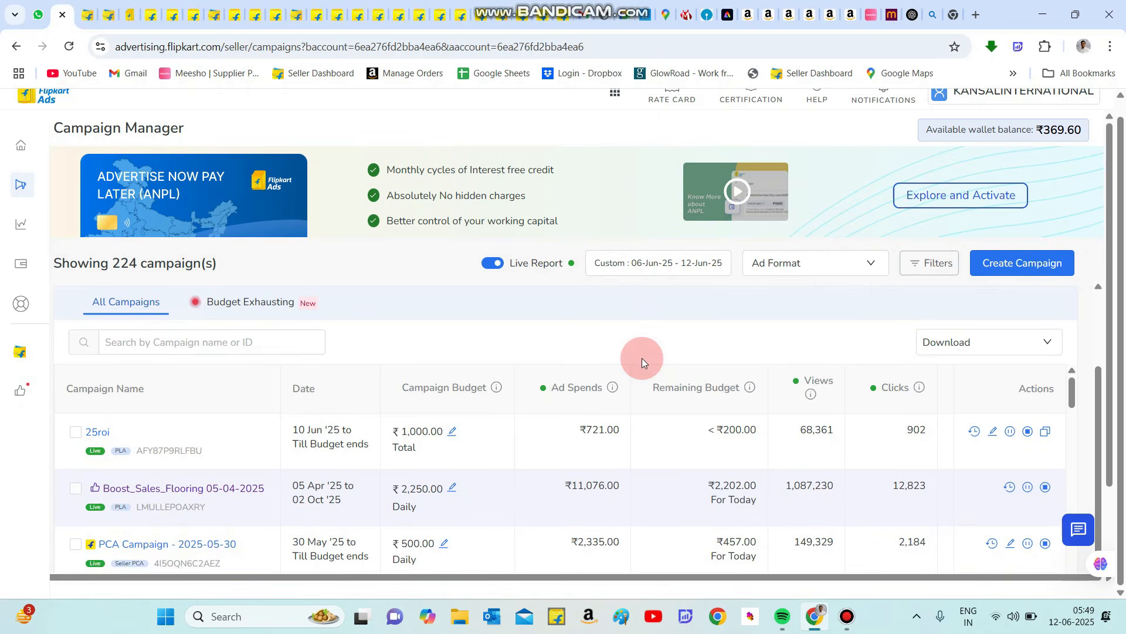
scroll(501, 389, up, 3)
scroll(501, 389, down, 2)
scroll(501, 389, up, 3)
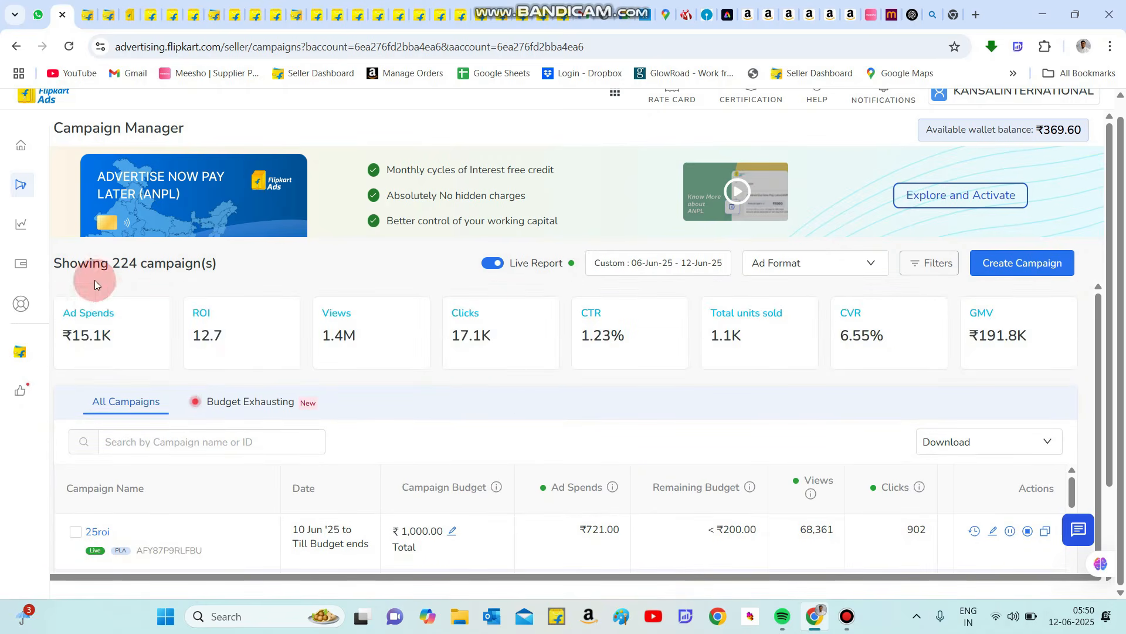
- Examine the 25roi campaign's budget, ad spend, views, clicks, units sold, revenue, ROI and CTR in the campaign list
scroll(347, 435, down, 3)
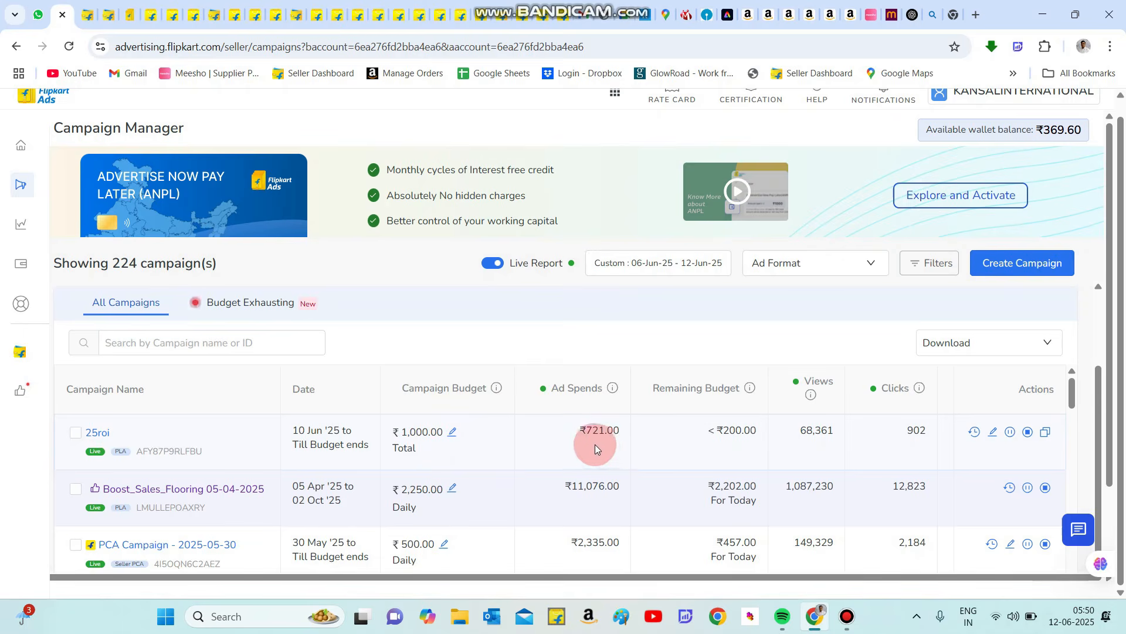
scroll(610, 446, up, 1)
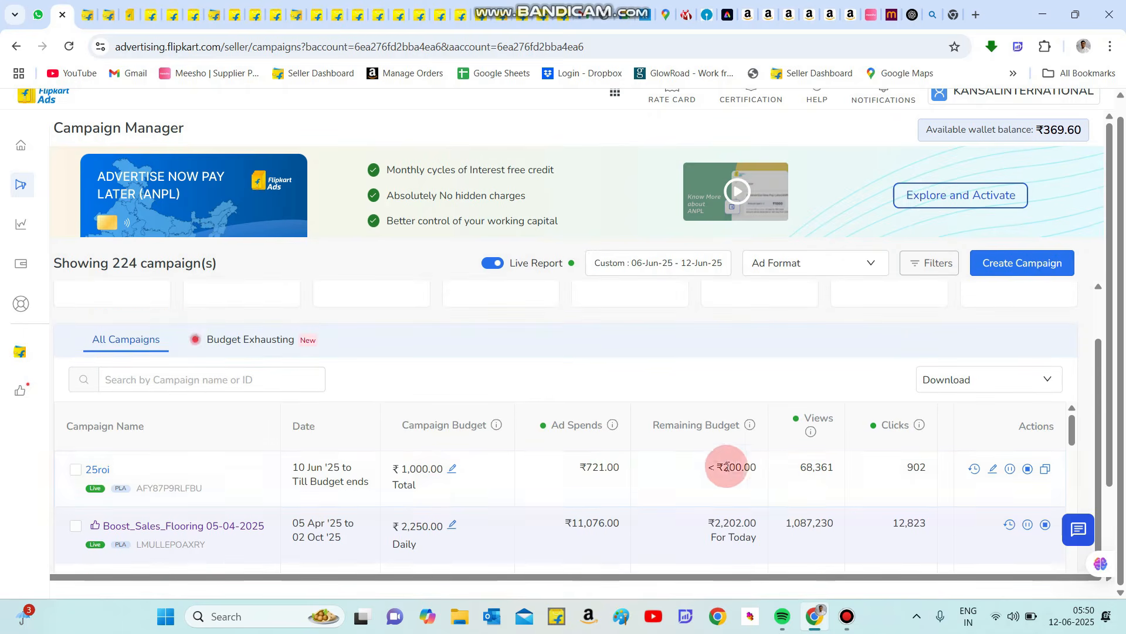
scroll(817, 473, right, 3)
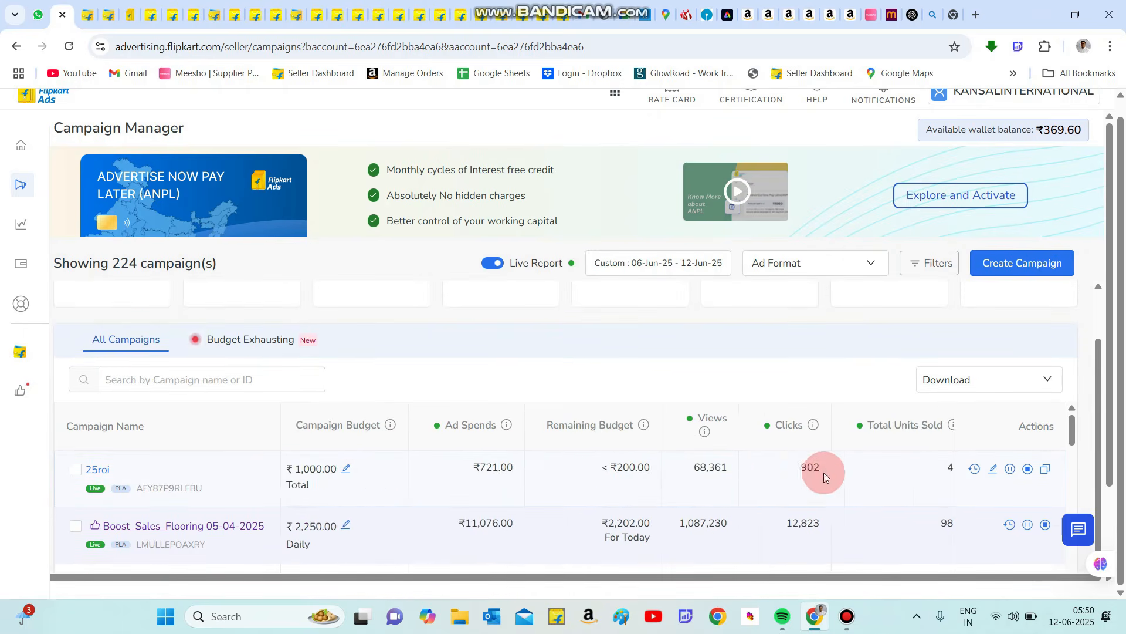
scroll(794, 470, right, 2)
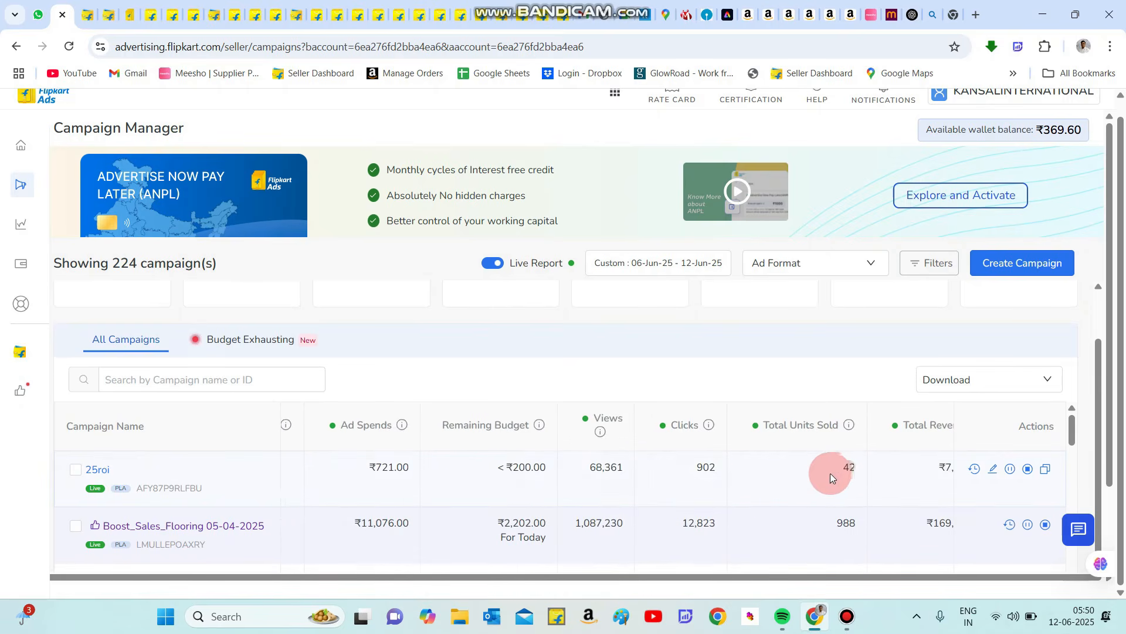
scroll(829, 473, right, 4)
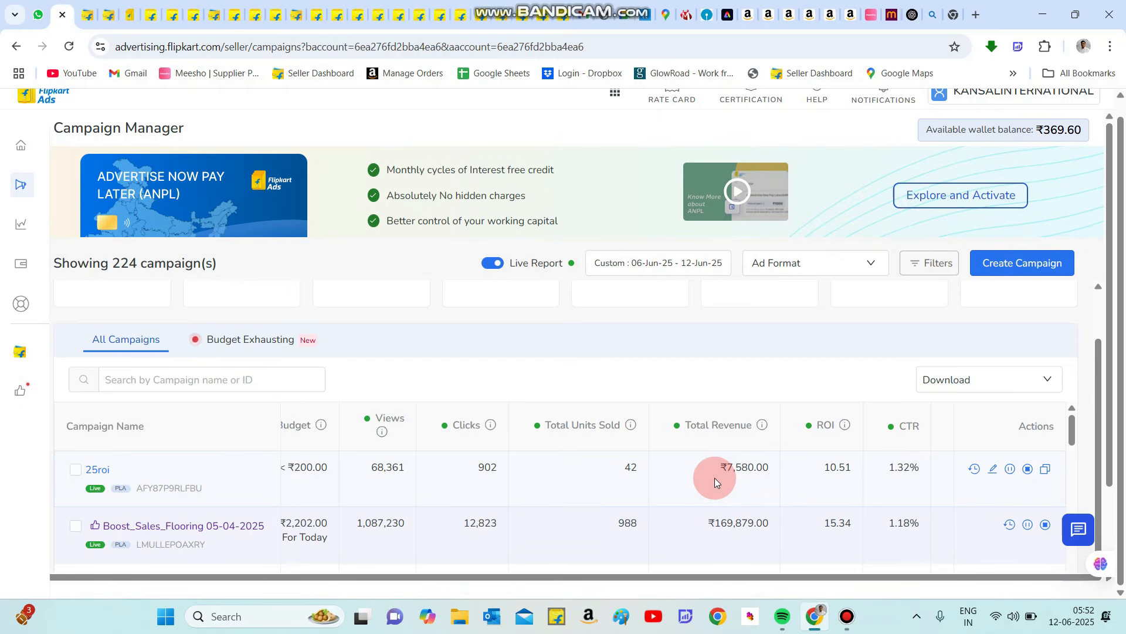
scroll(714, 478, down, 2)
scroll(714, 478, up, 2)
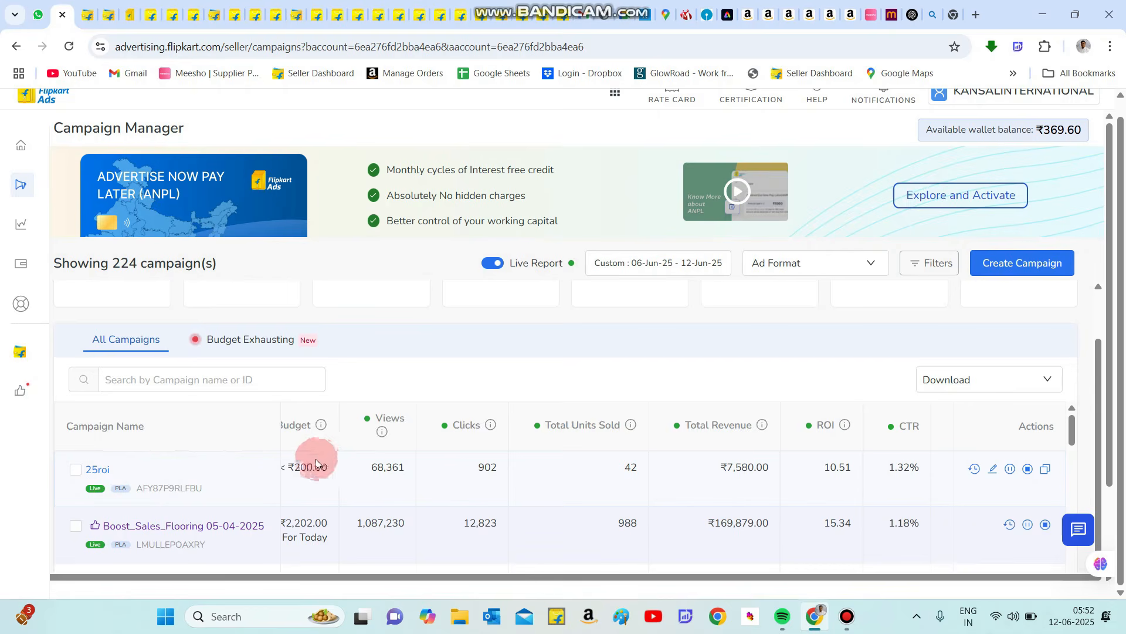
scroll(316, 463, left, 5)
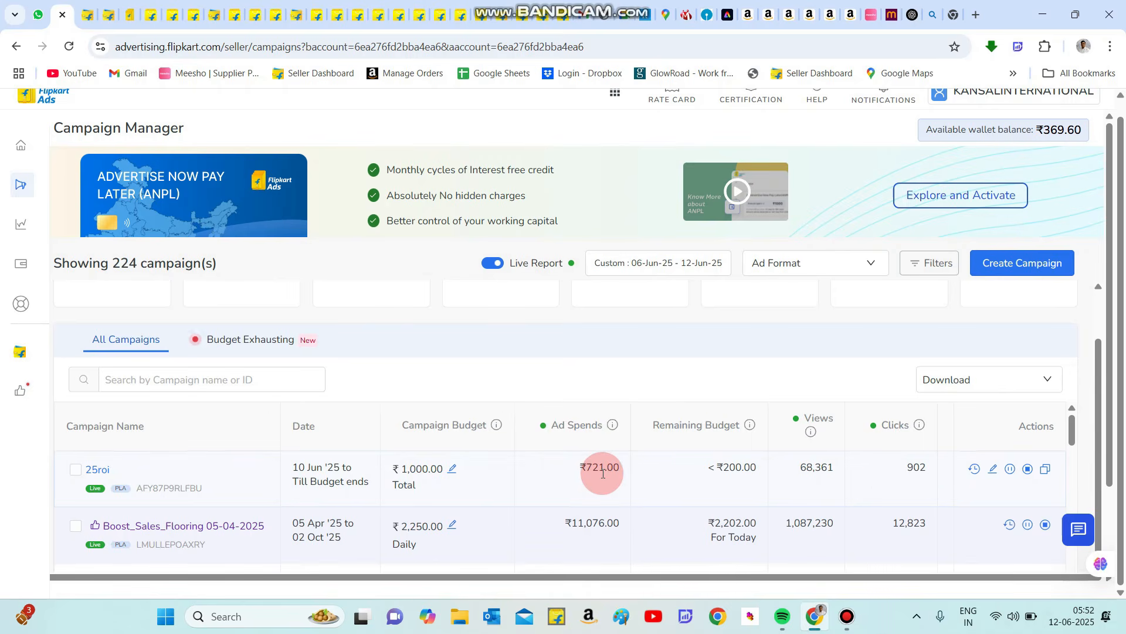
scroll(603, 472, right, 2)
mouse_move(624, 472)
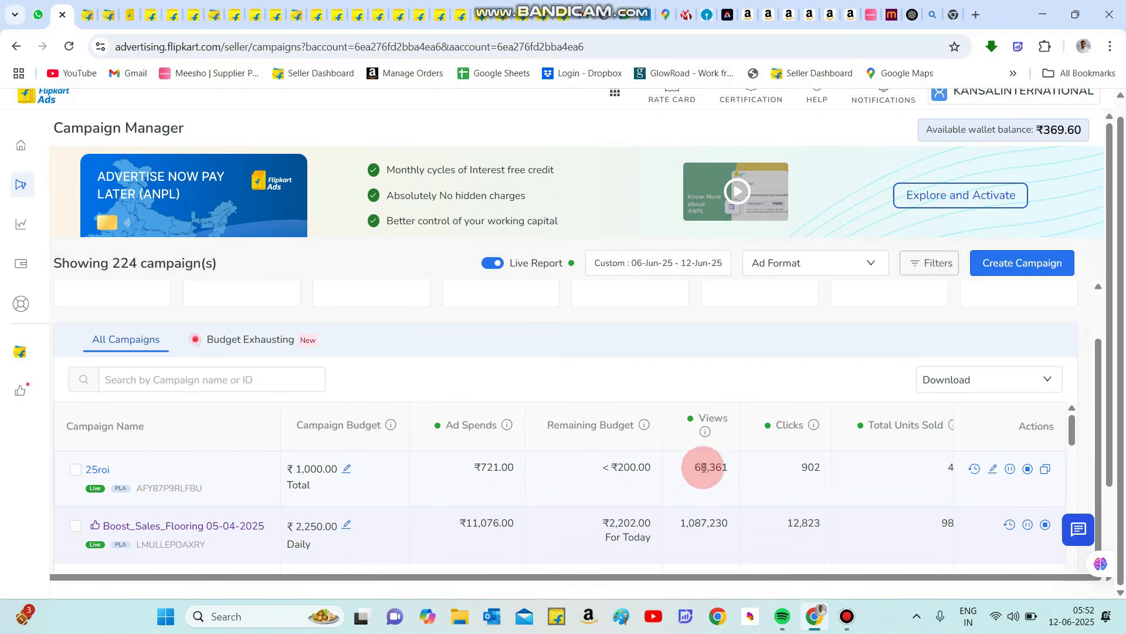
scroll(685, 474, right, 2)
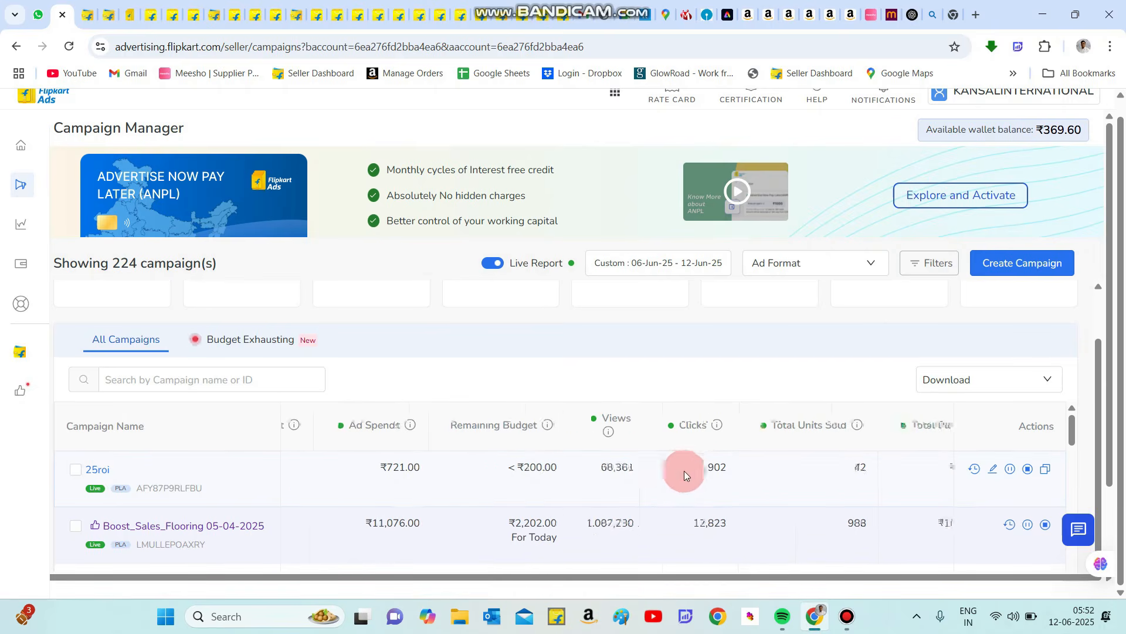
scroll(712, 468, right, 3)
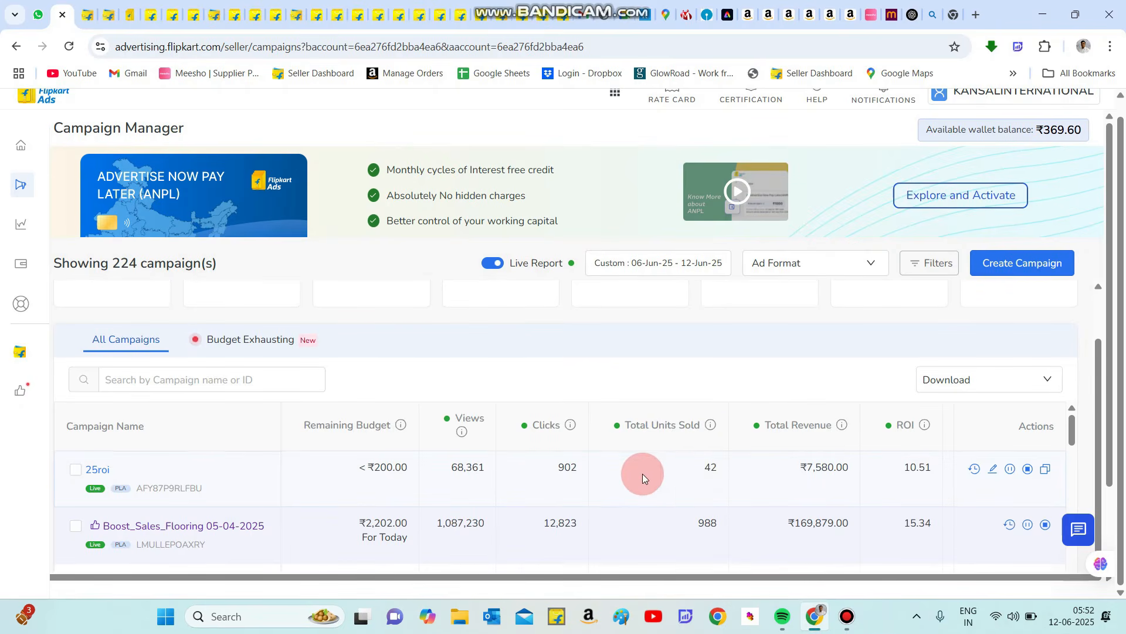
scroll(643, 473, left, 5)
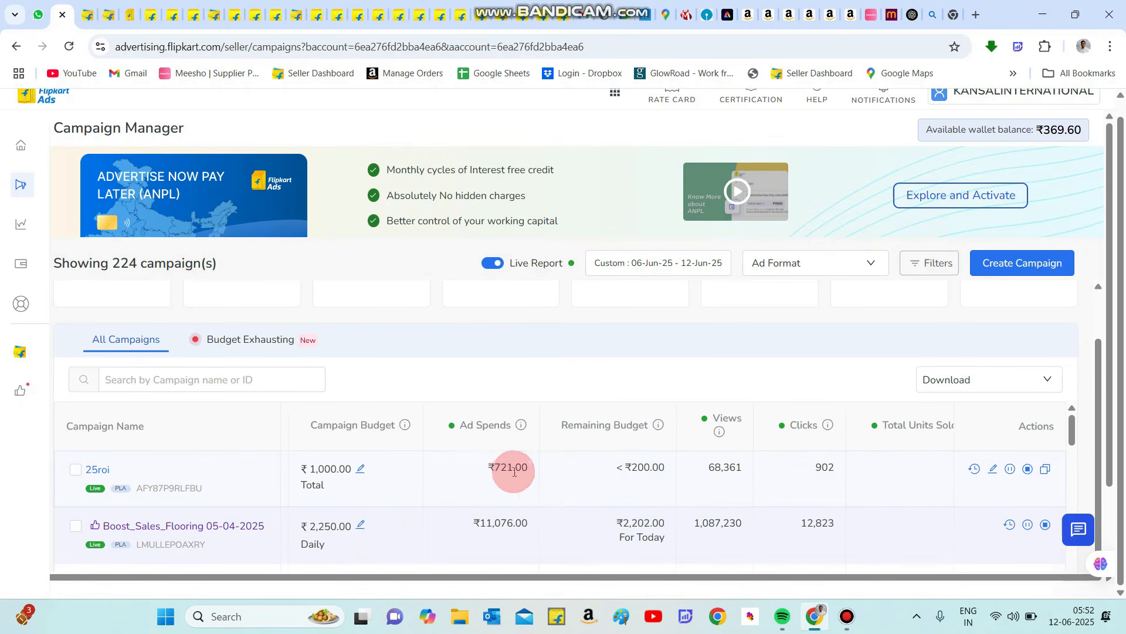
scroll(511, 469, right, 7)
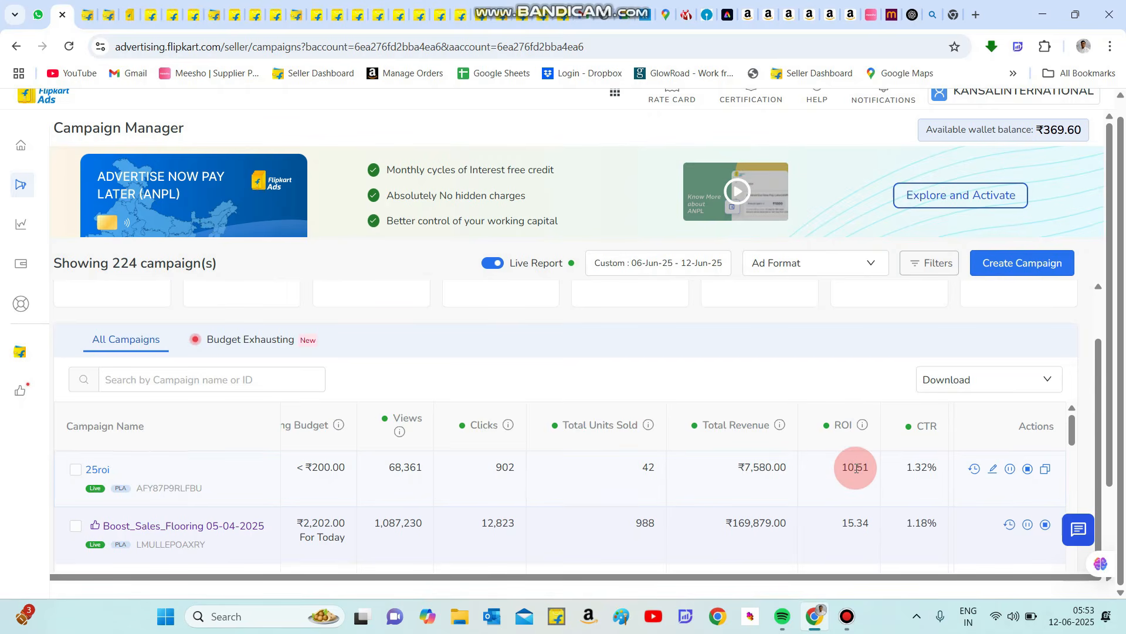
- Start a new campaign in the Product Listing Ads format and skip the guided tour
click(1021, 272)
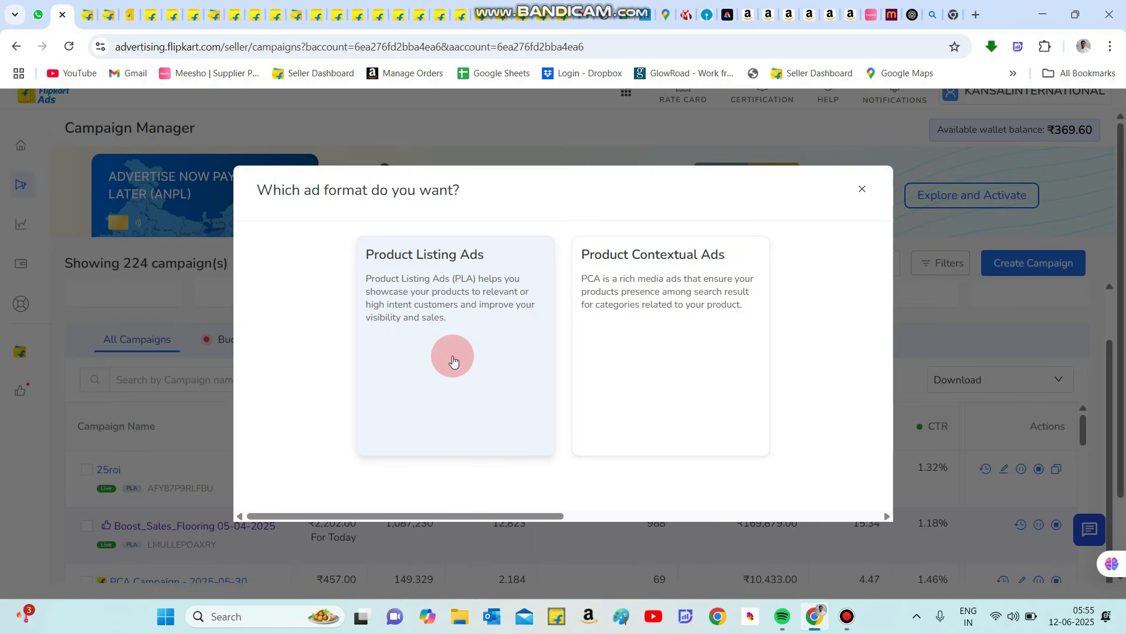
click(443, 301)
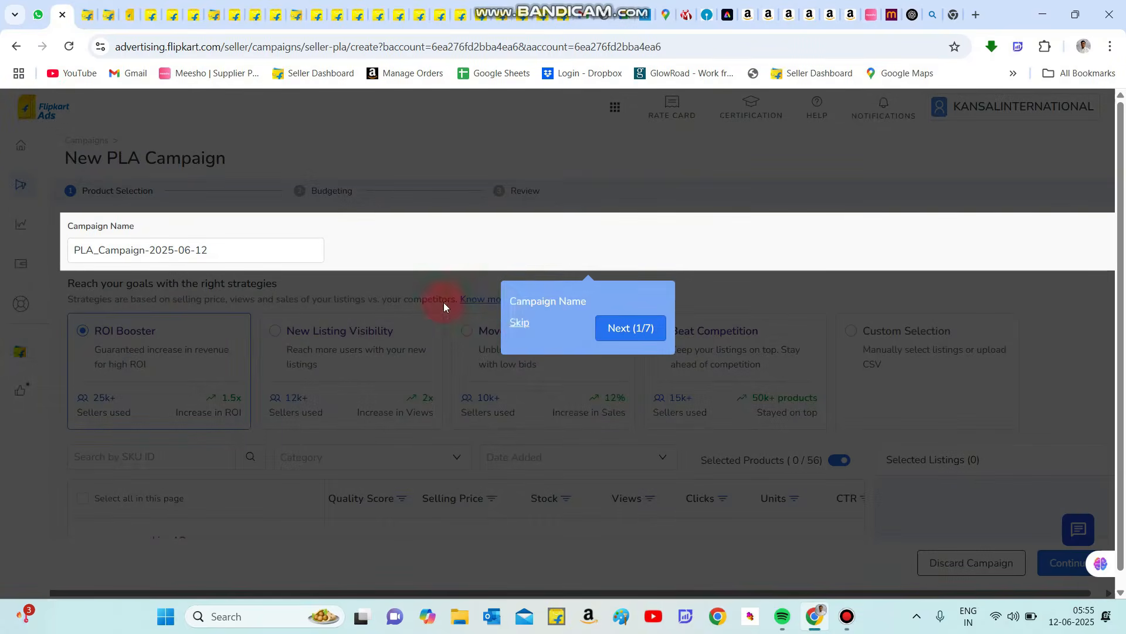
click(524, 327)
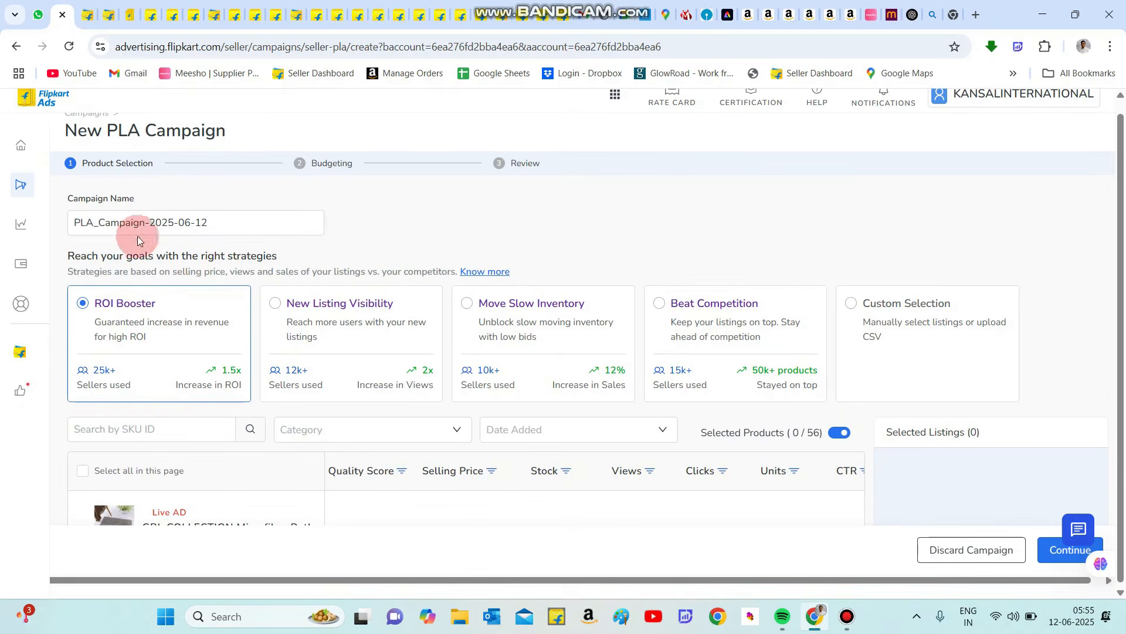
- Append "-4topt" to the default campaign name so it reads PLA_Campaign-2025-06-12-4topt
double_click(106, 221)
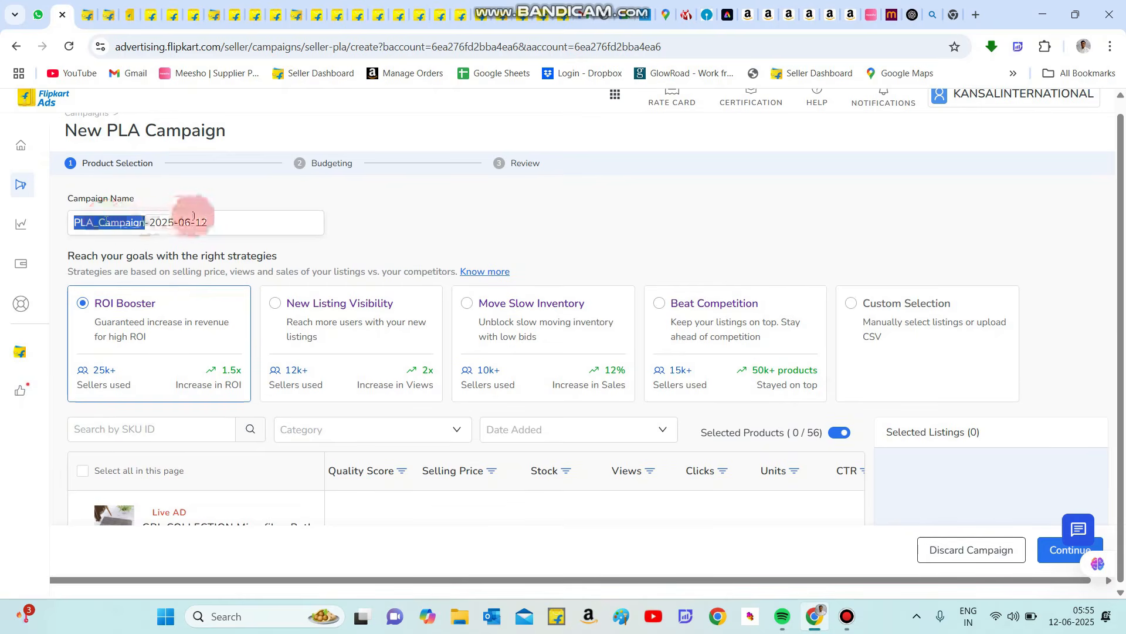
click(218, 218)
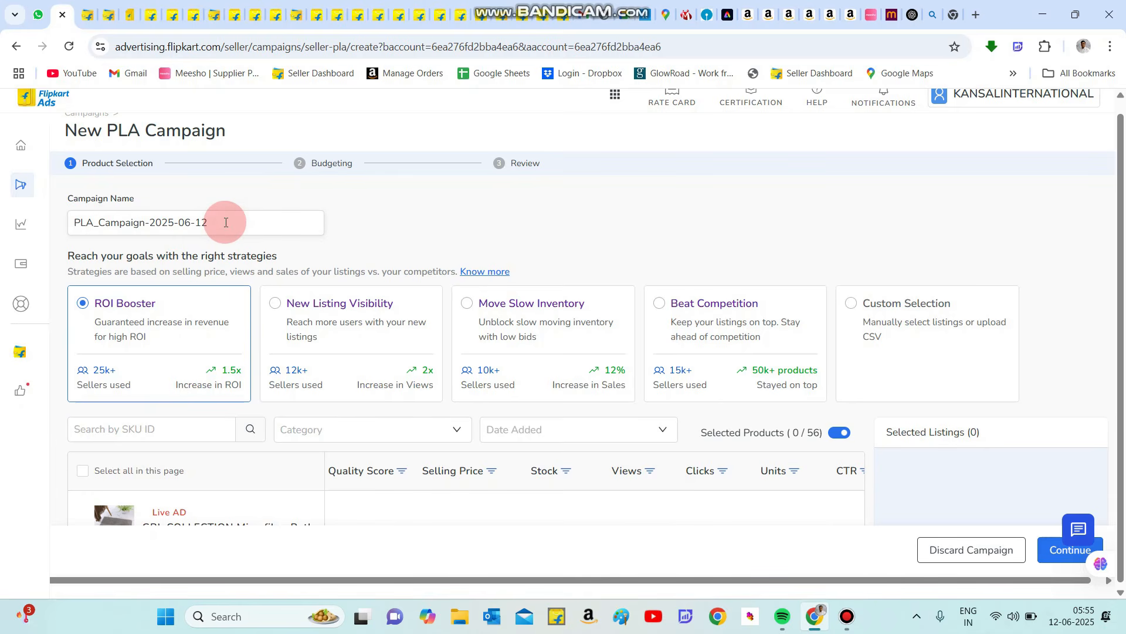
text(-4toptcpt)
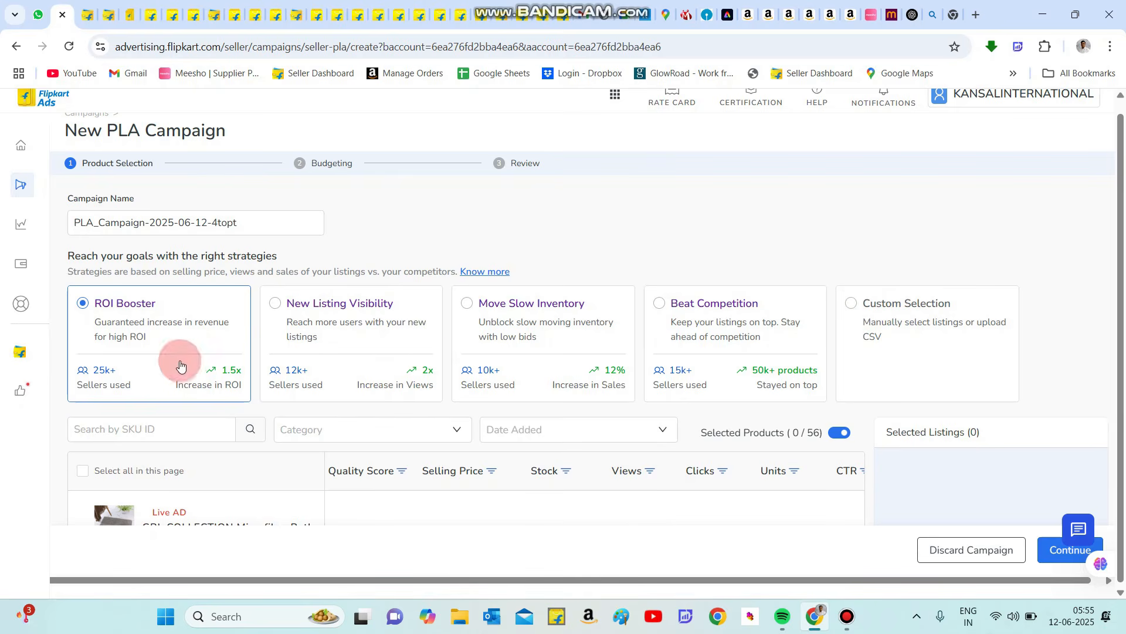
- Add the Microfiber listing with SKU MAT-053-50X80-BLACK-1PC to the campaign's selected products
scroll(312, 323, down, 1)
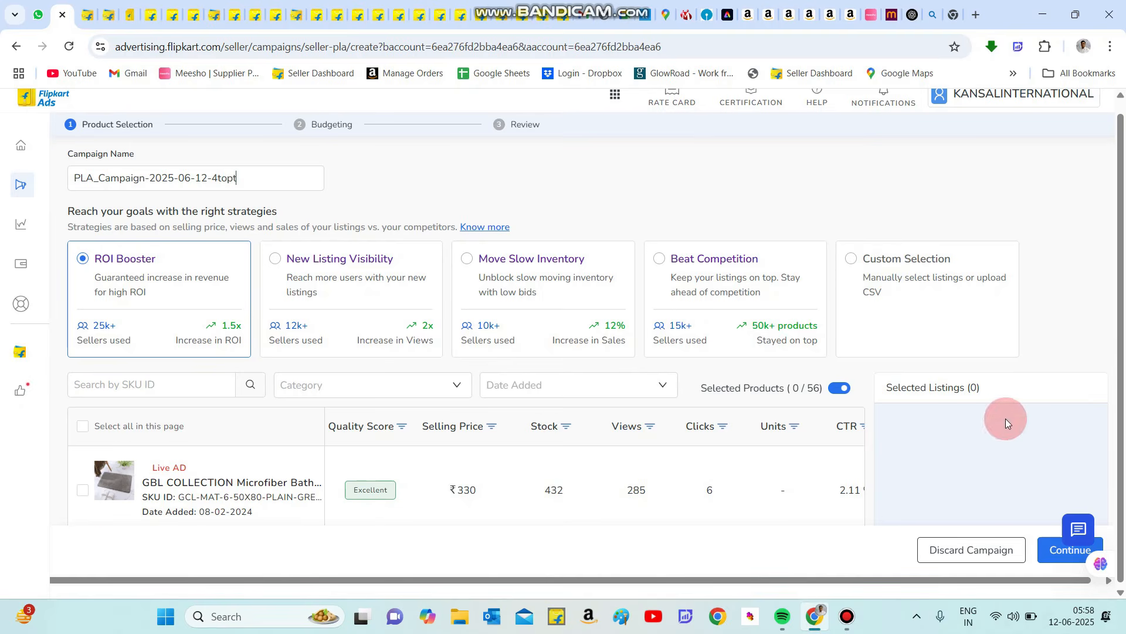
scroll(710, 309, up, 1)
scroll(708, 308, down, 3)
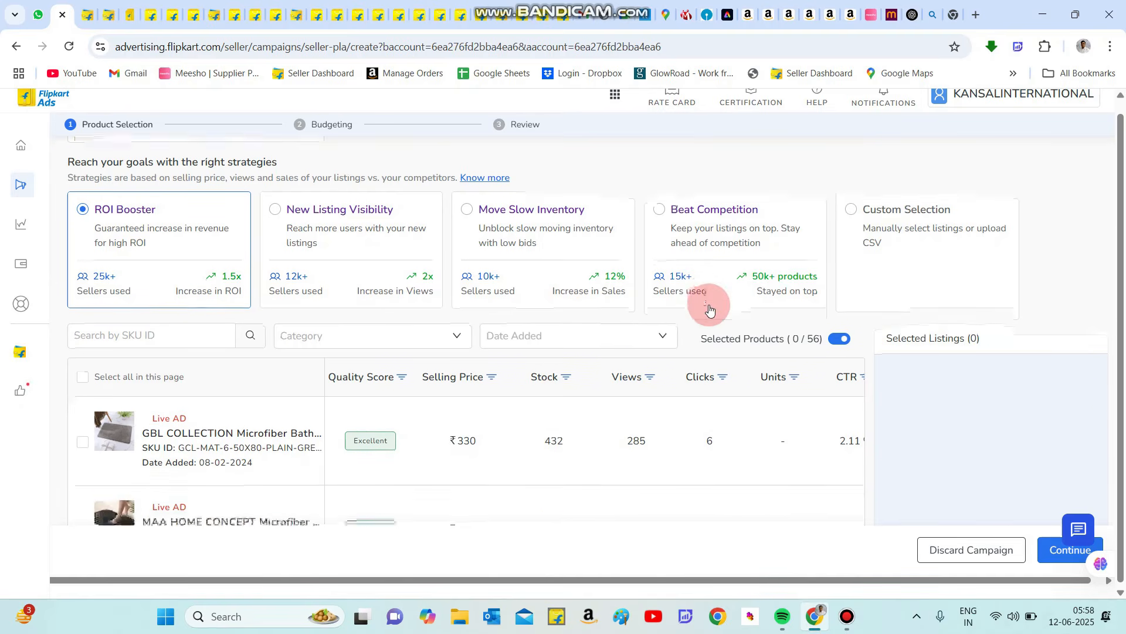
scroll(709, 305, down, 3)
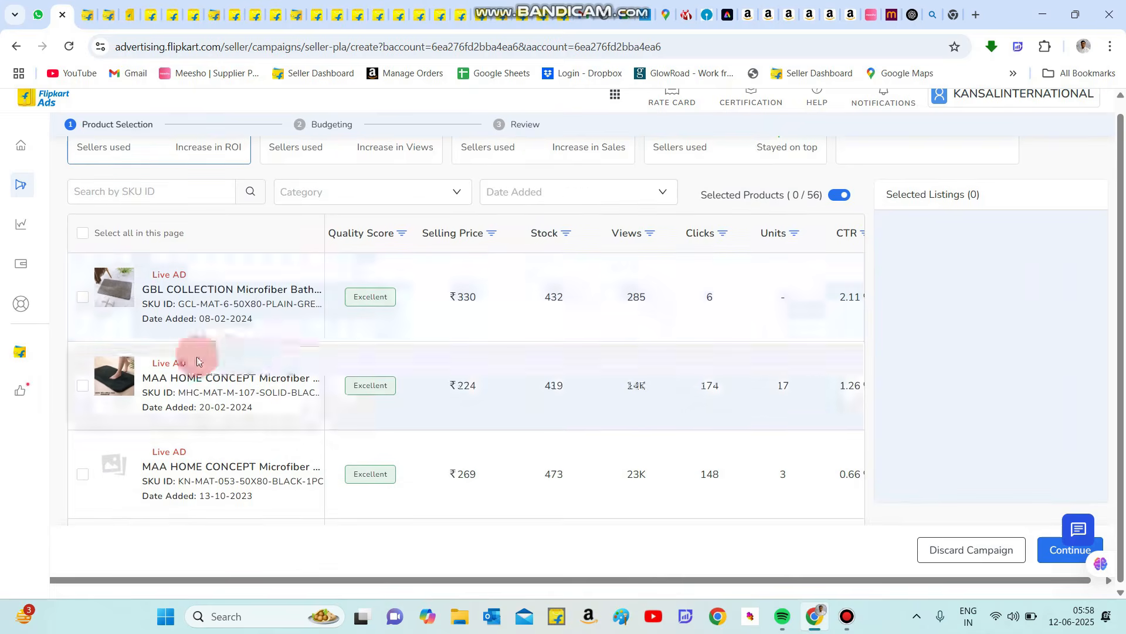
mouse_move(179, 361)
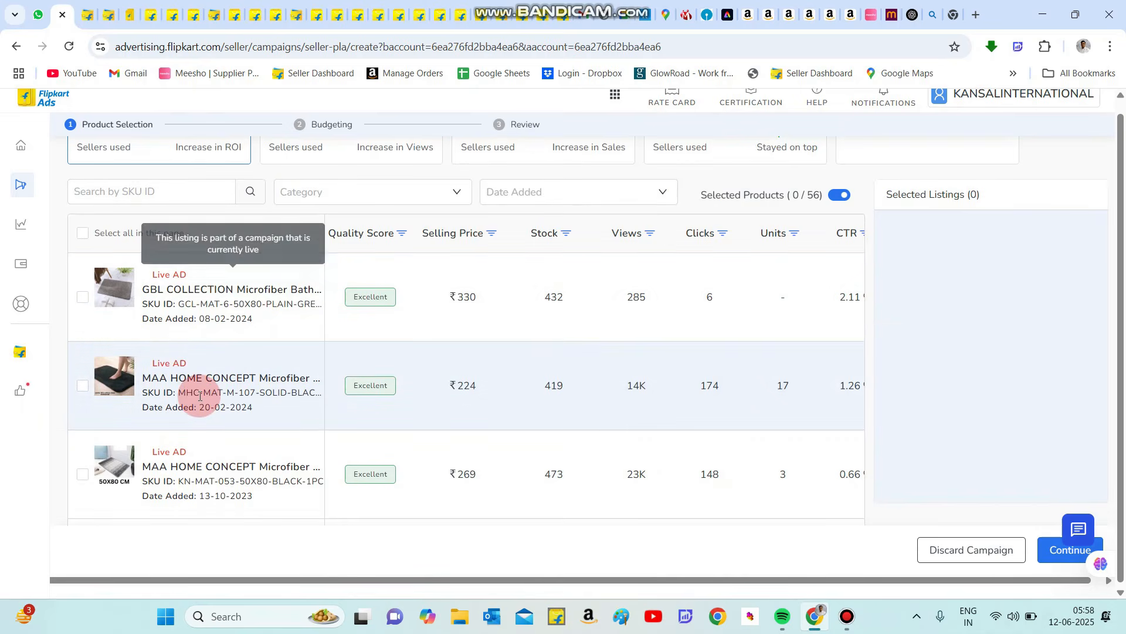
scroll(200, 397, down, 3)
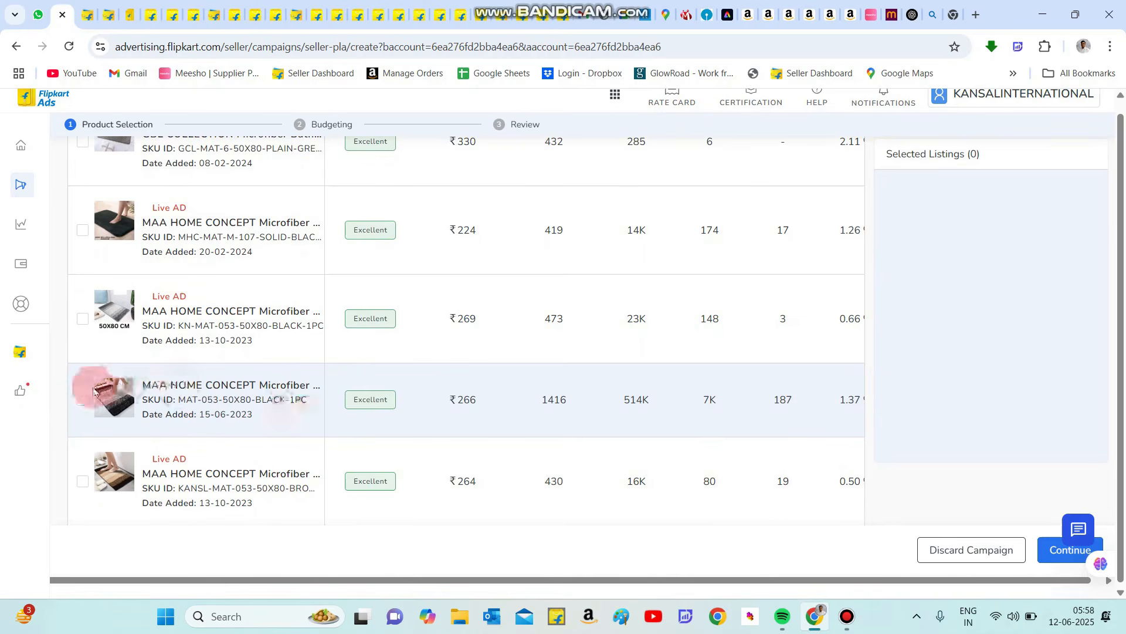
click(81, 401)
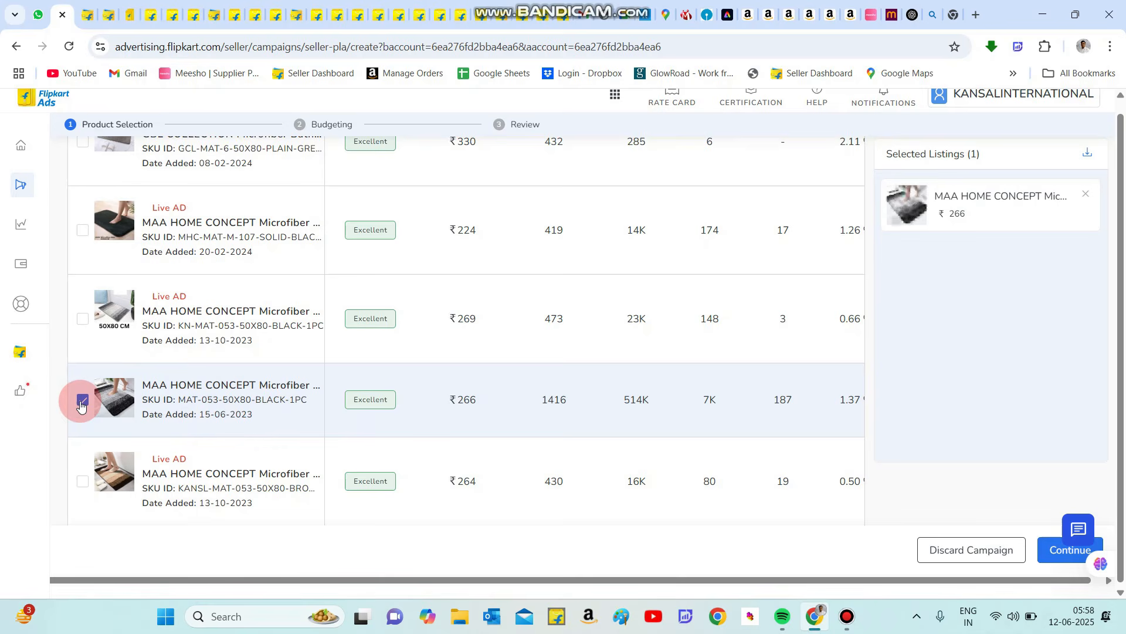
- Add the MAT-053-35X50-BLACK-1PC listing and the adjacent MAT-MIC-06-35X50-SOLID-DK listing, neither marked Live AD, to the selected products
scroll(170, 380, down, 5)
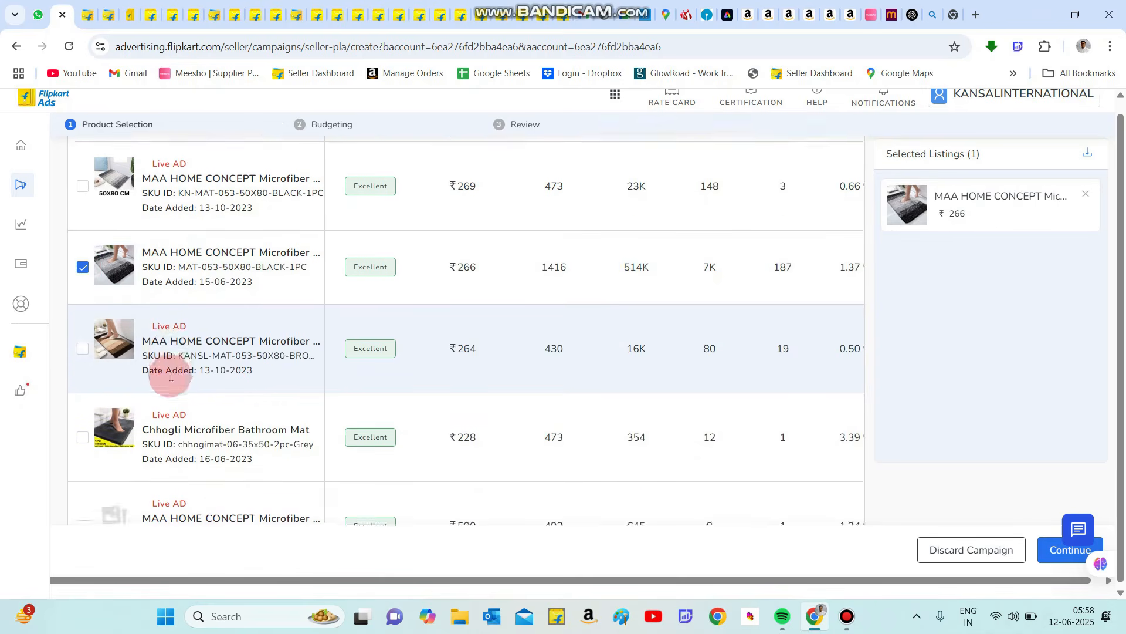
scroll(170, 380, down, 4)
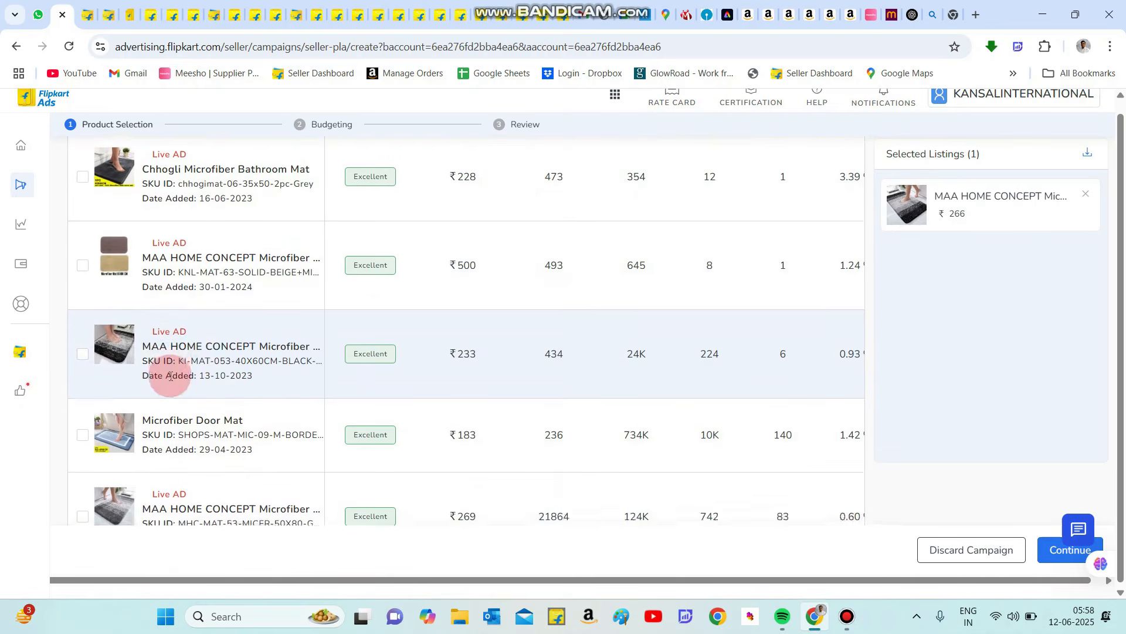
scroll(170, 380, down, 5)
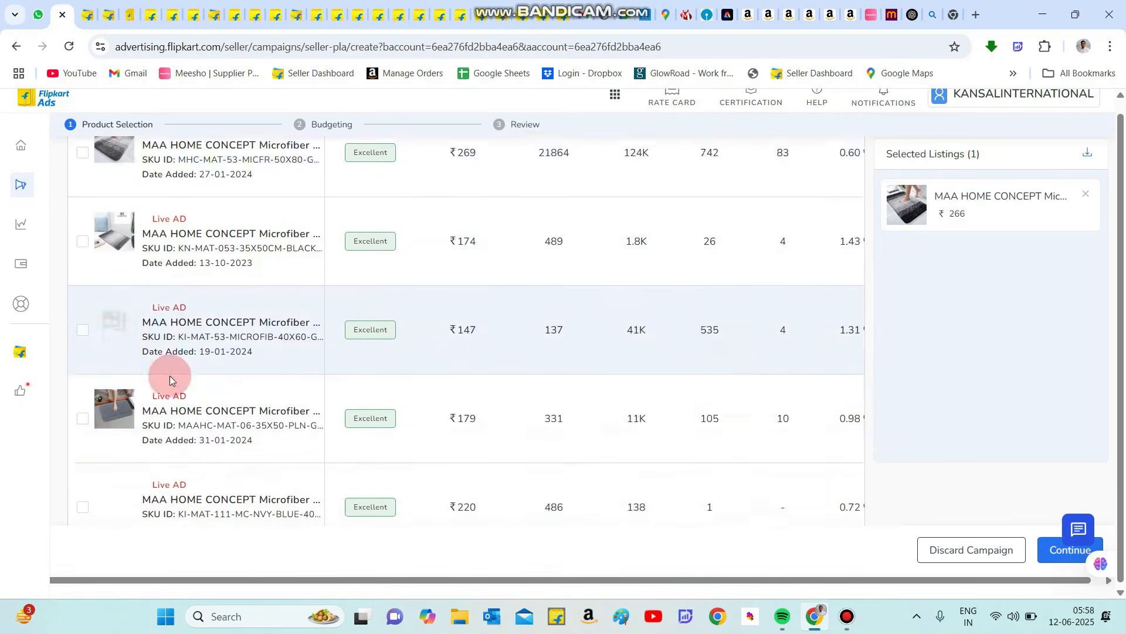
scroll(170, 376, down, 5)
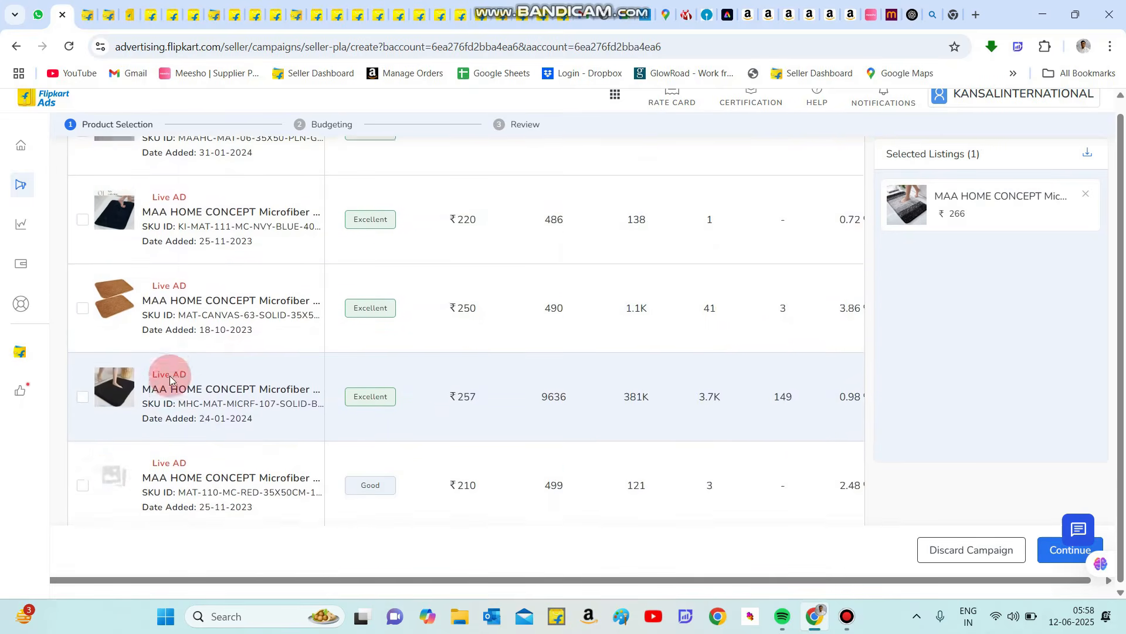
scroll(170, 380, down, 5)
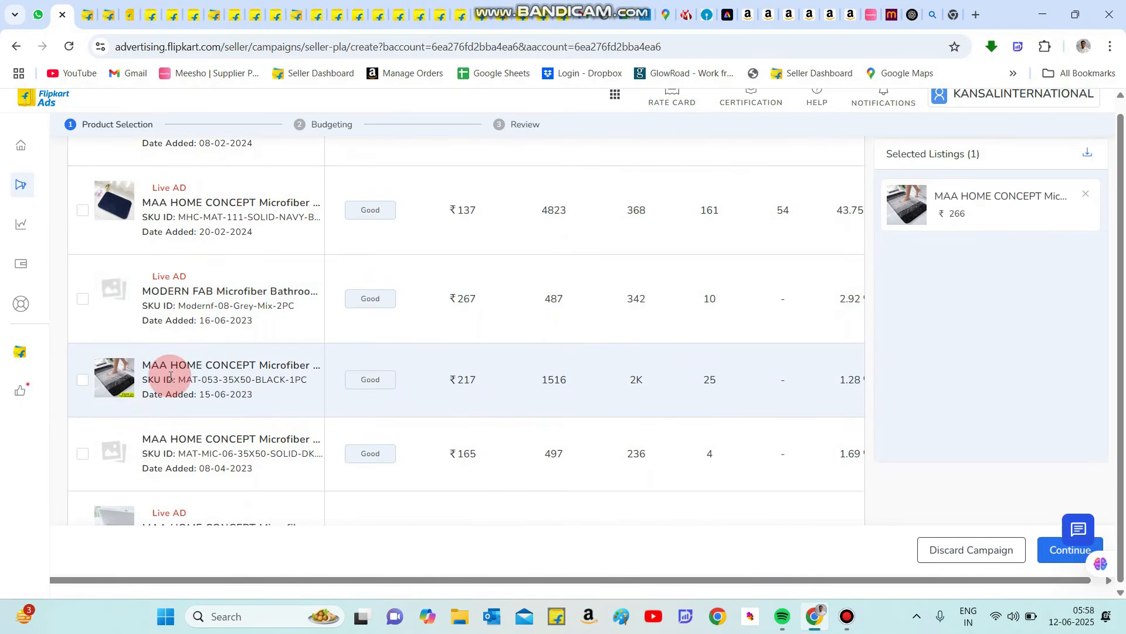
click(83, 380)
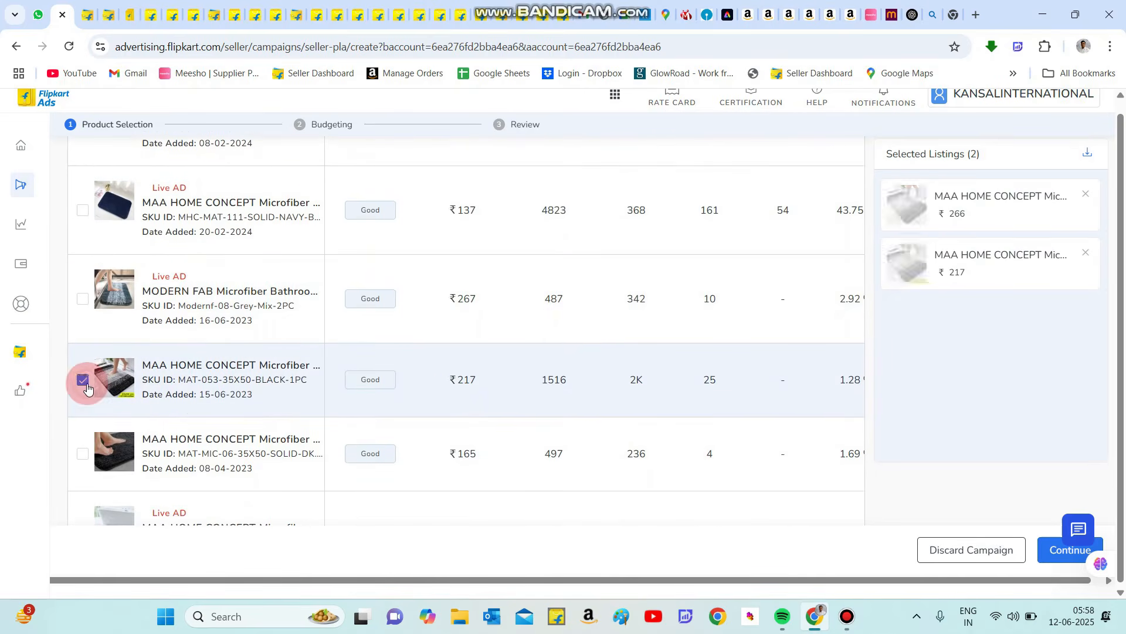
scroll(85, 384, down, 1)
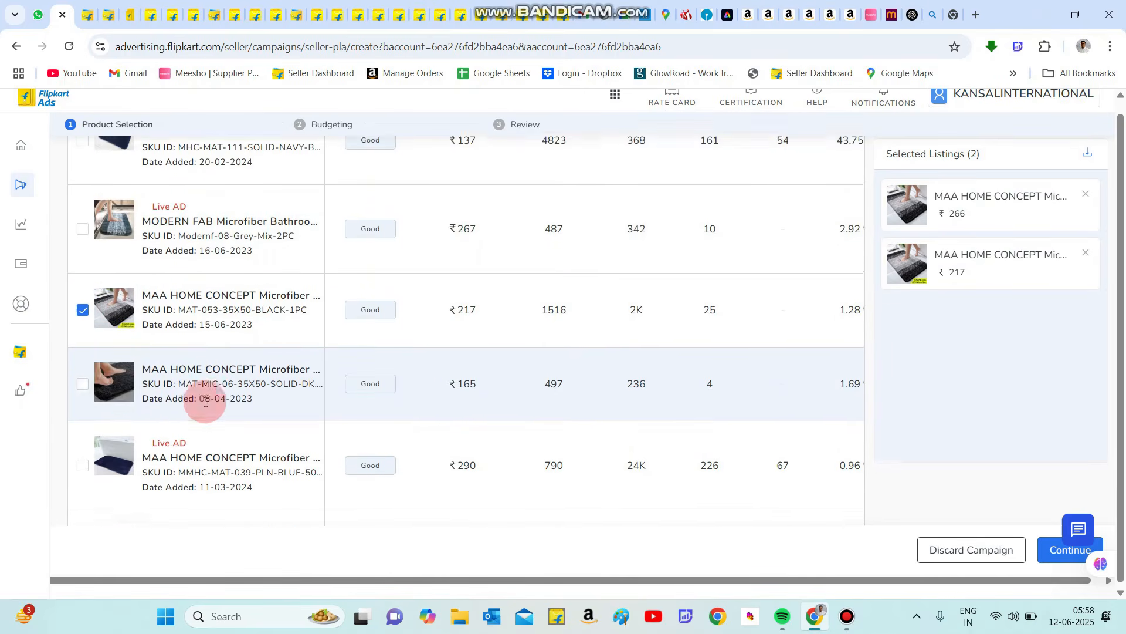
click(83, 382)
- Find another Microfiber listing without a Live AD tag, KNL-164-MAT-50X80-BLACK, and add it to the selected products
scroll(85, 384, down, 3)
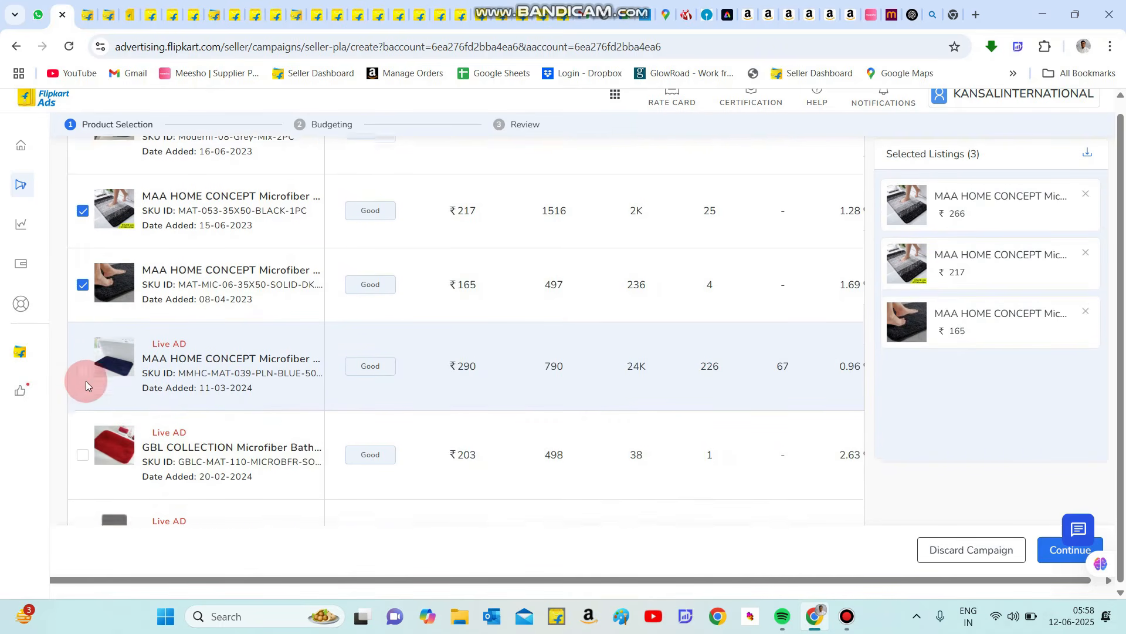
scroll(86, 384, down, 1)
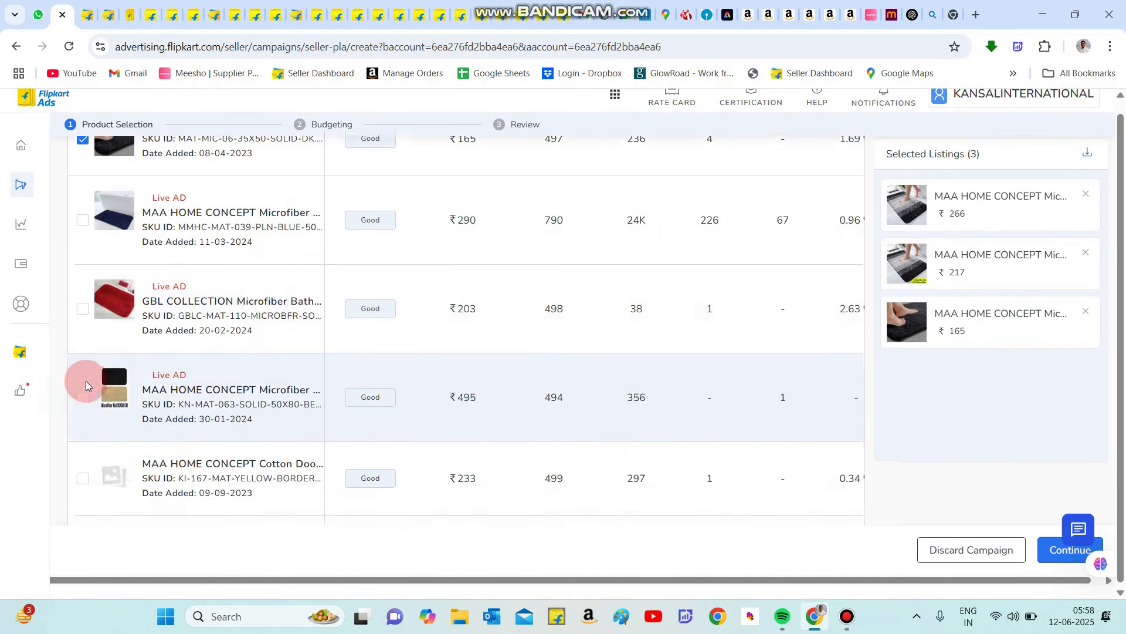
scroll(86, 384, up, 20)
scroll(86, 384, up, 2)
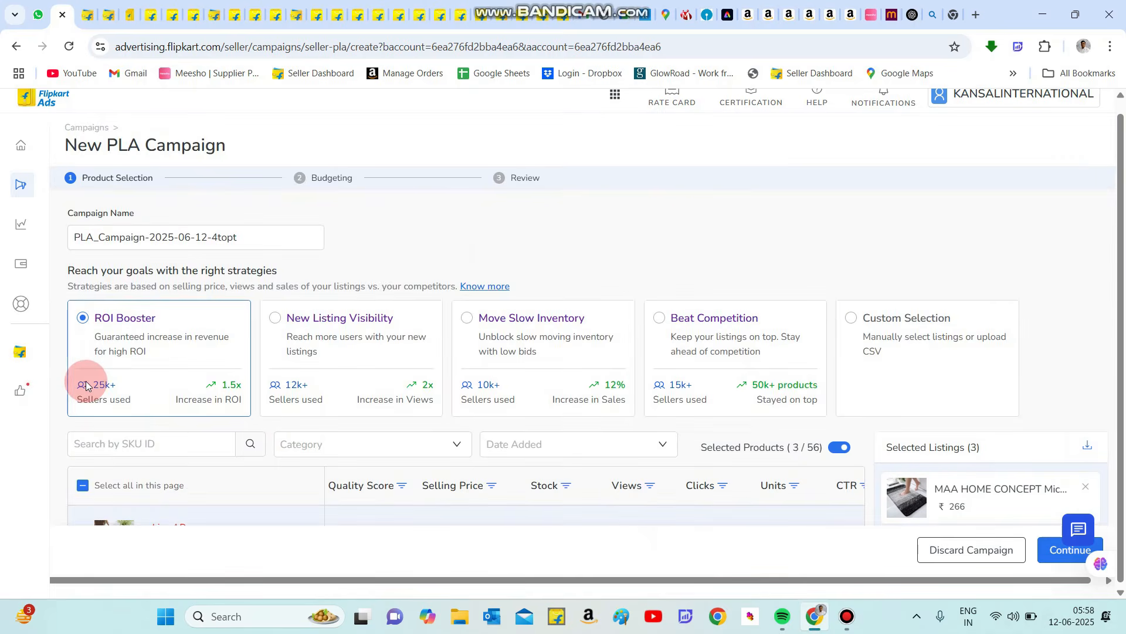
scroll(86, 384, down, 10)
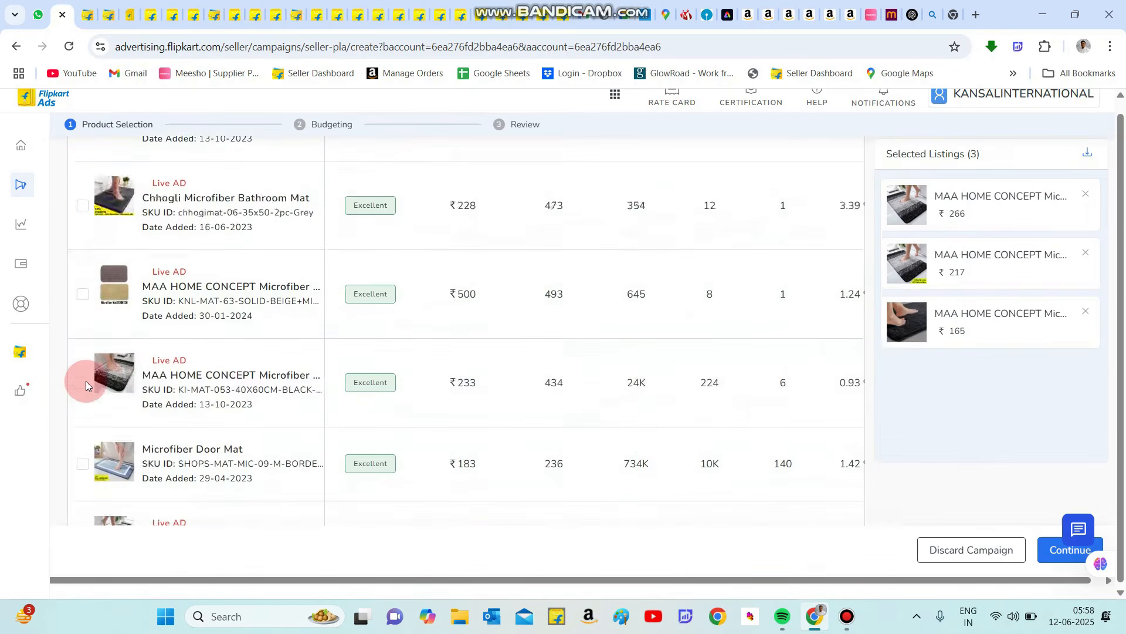
scroll(85, 381, down, 10)
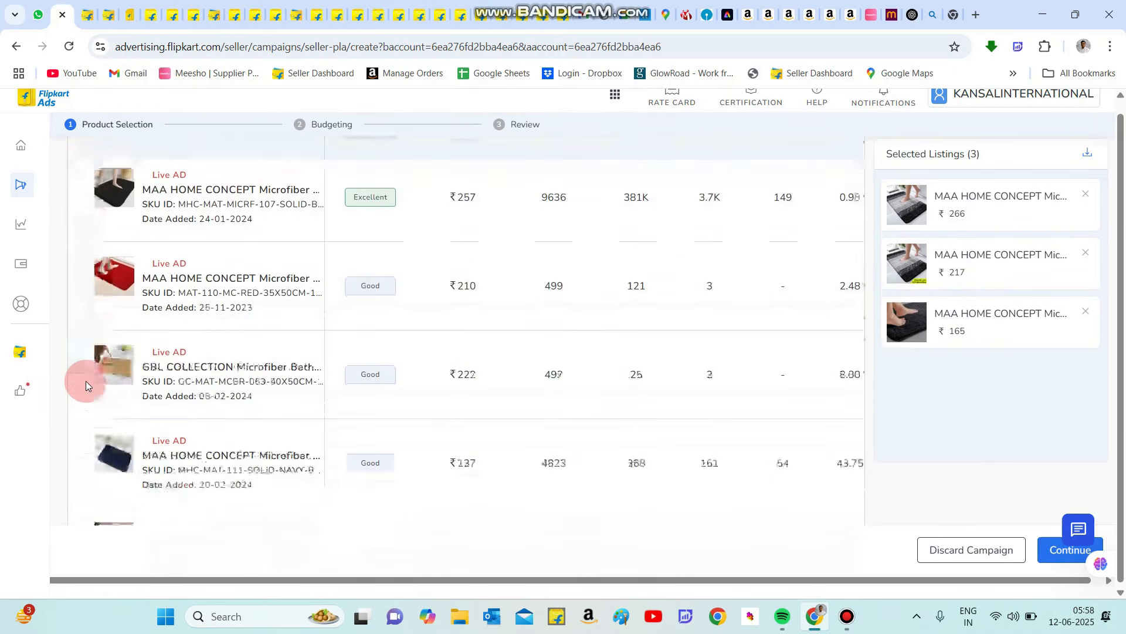
scroll(86, 381, down, 5)
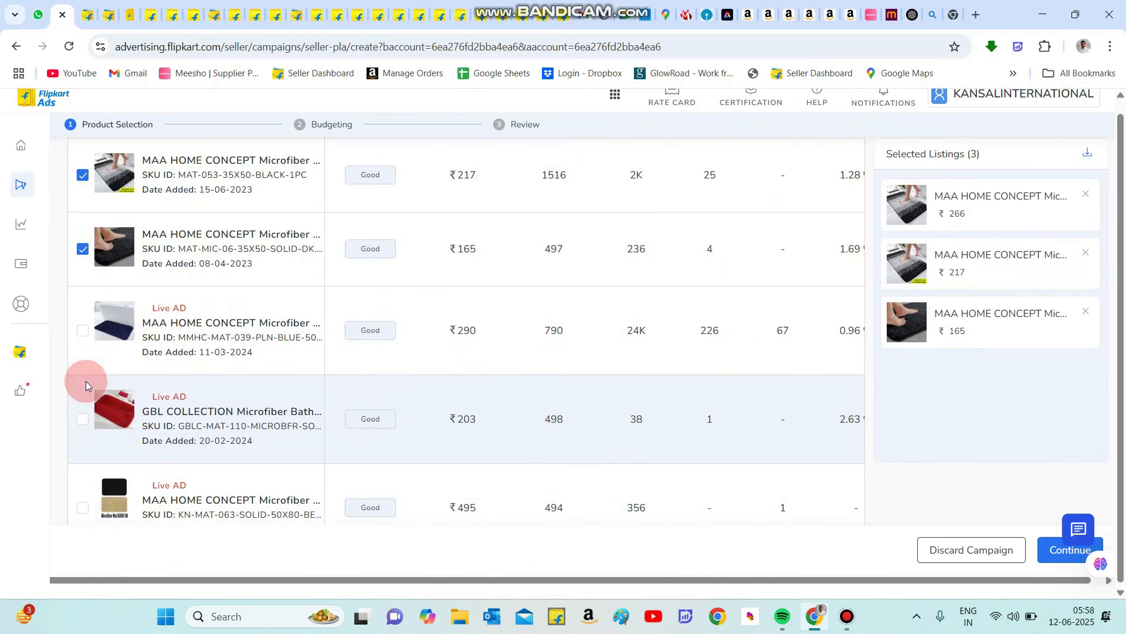
scroll(86, 385, down, 4)
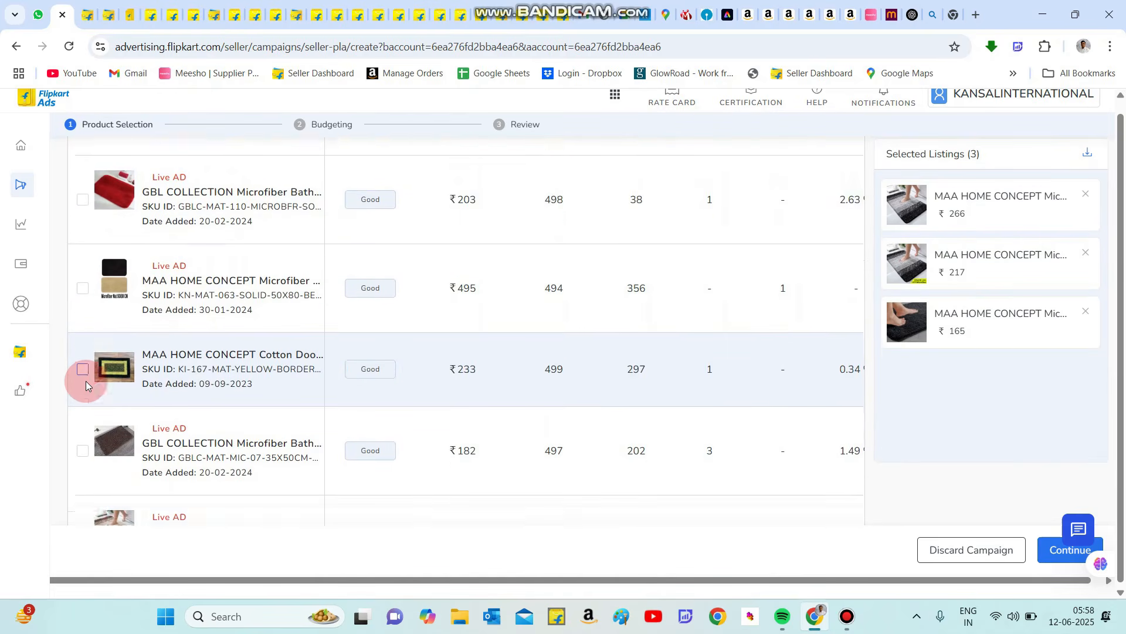
scroll(86, 382, down, 1)
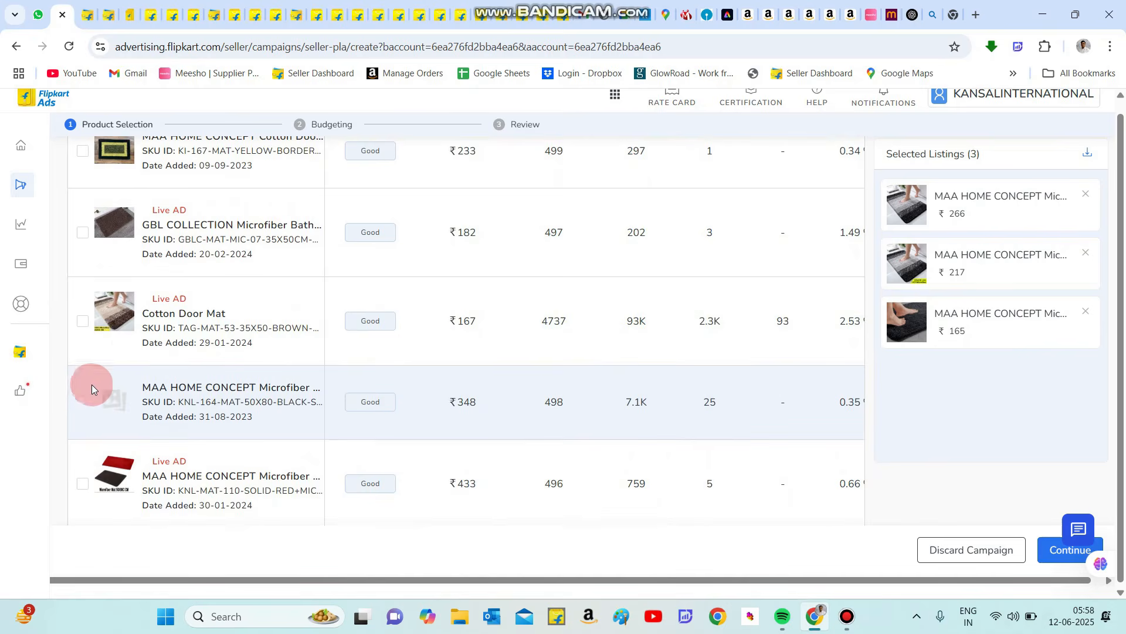
click(83, 404)
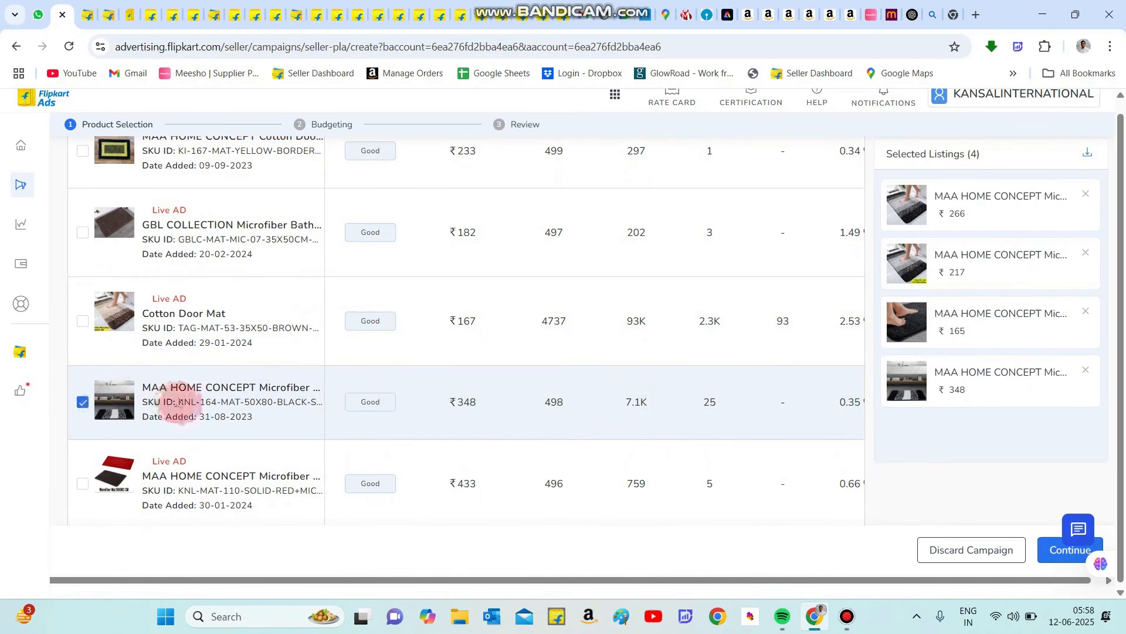
- Review the product list and the selected listings under the ROI Booster strategy
scroll(183, 404, down, 1)
scroll(182, 404, down, 1)
scroll(181, 394, down, 5)
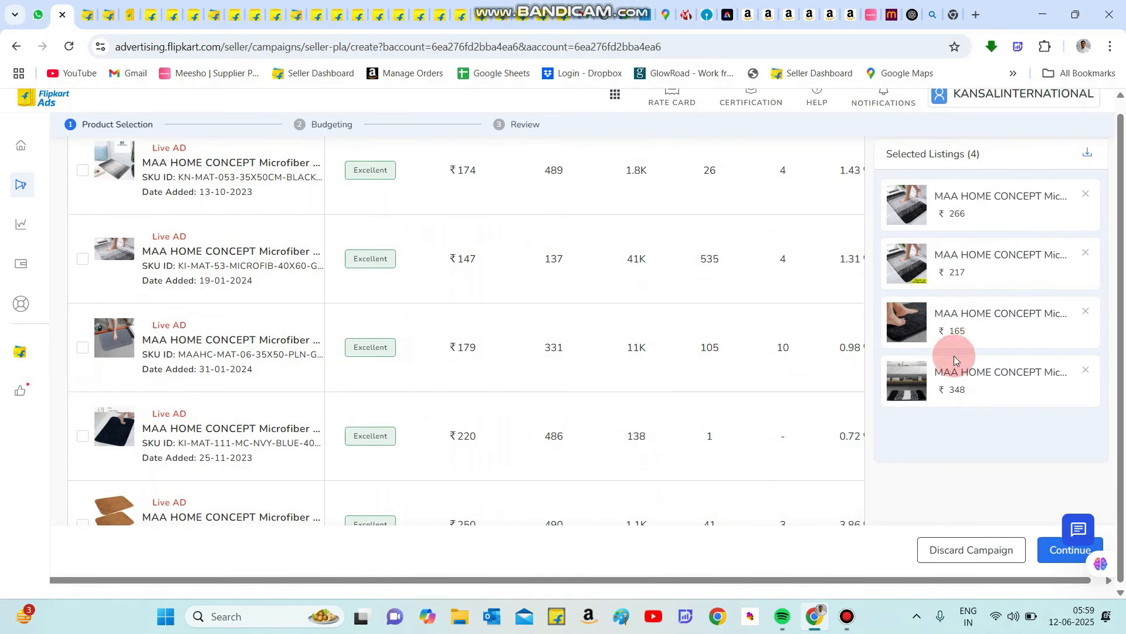
scroll(952, 395, up, 10)
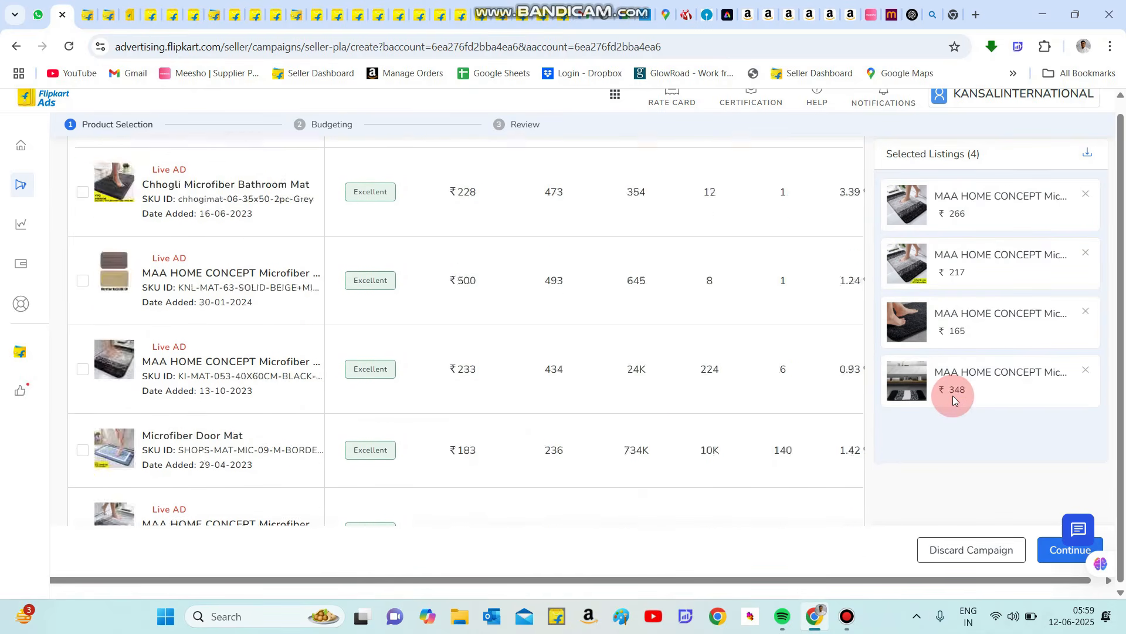
scroll(952, 395, up, 5)
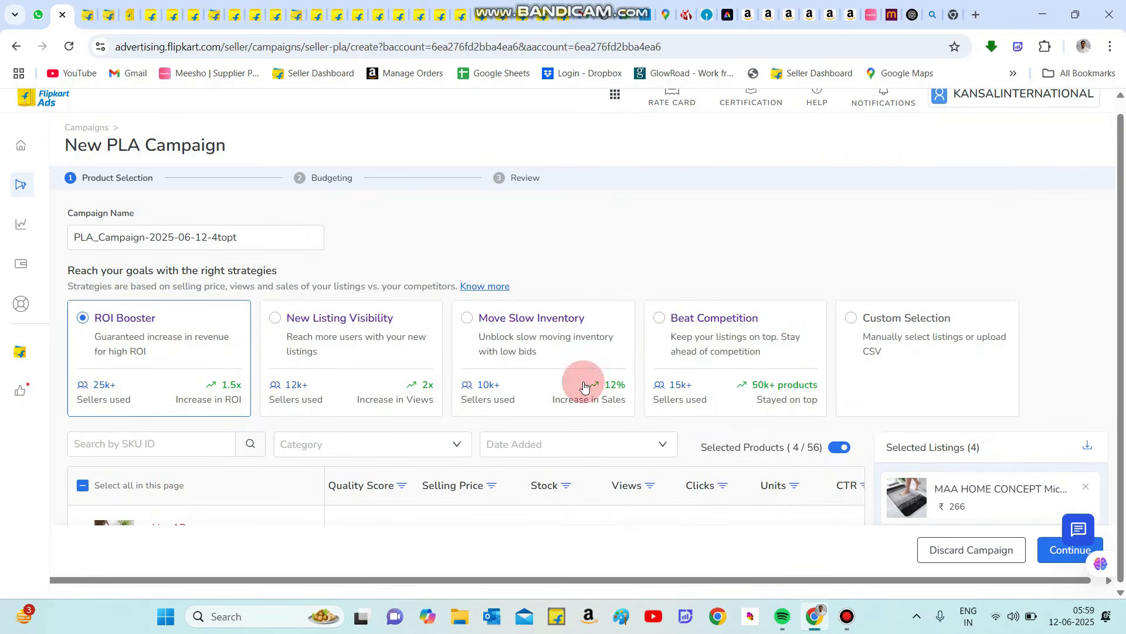
scroll(608, 480, down, 6)
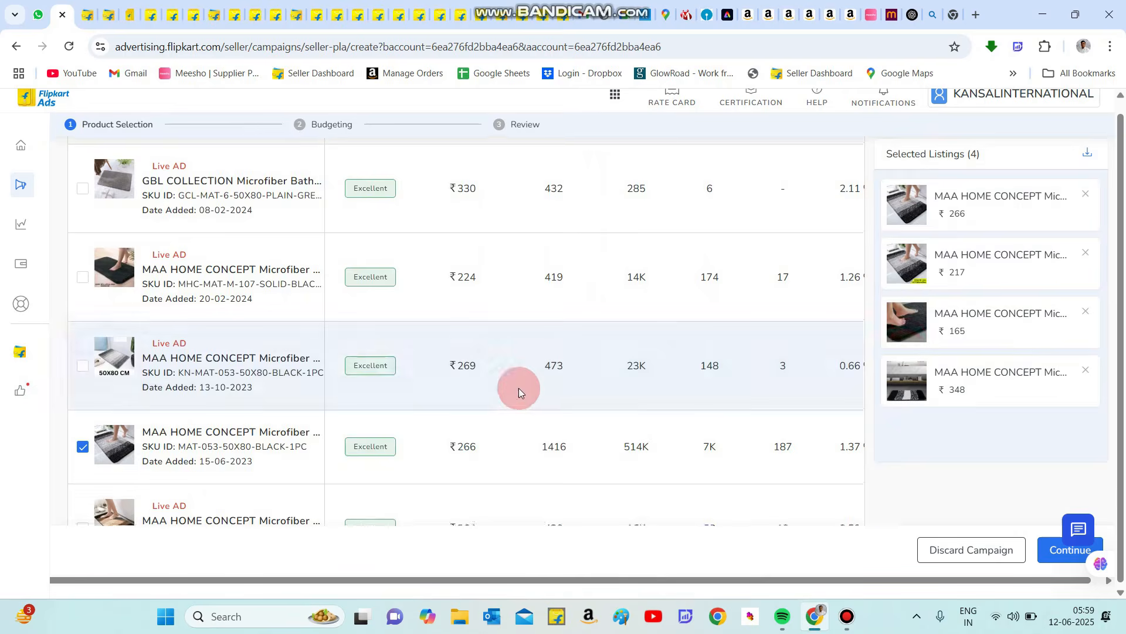
scroll(519, 388, up, 5)
scroll(452, 362, down, 10)
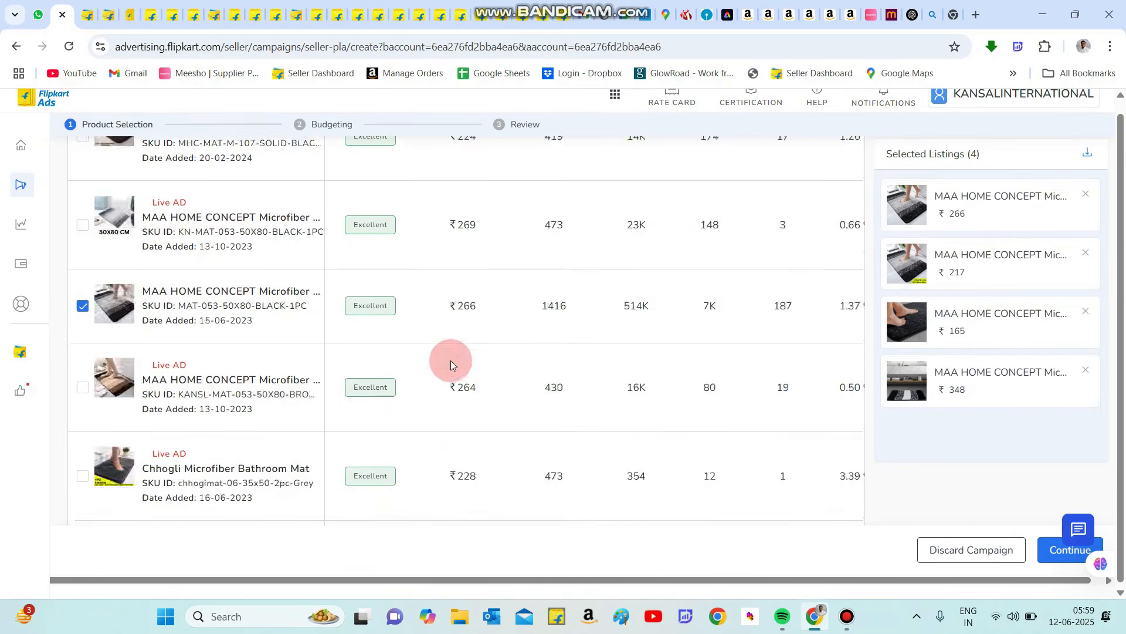
- Proceed to the Budgeting stage, skipping its guided tour, and bring up the Home Furnishing ad group's placement bids
click(1058, 555)
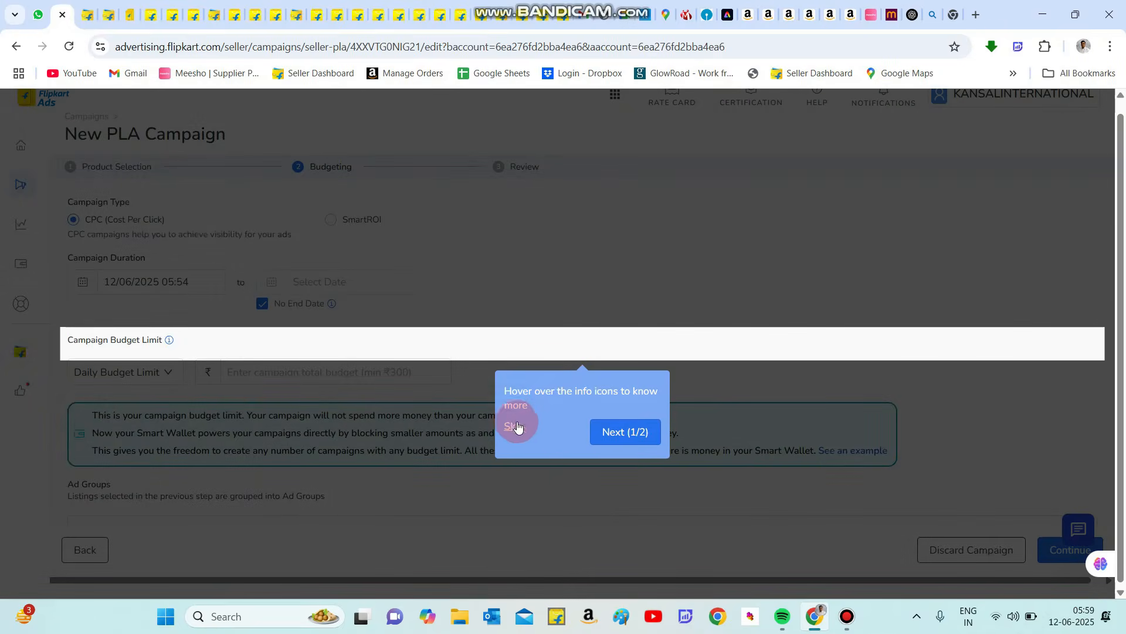
click(518, 426)
scroll(519, 421, down, 7)
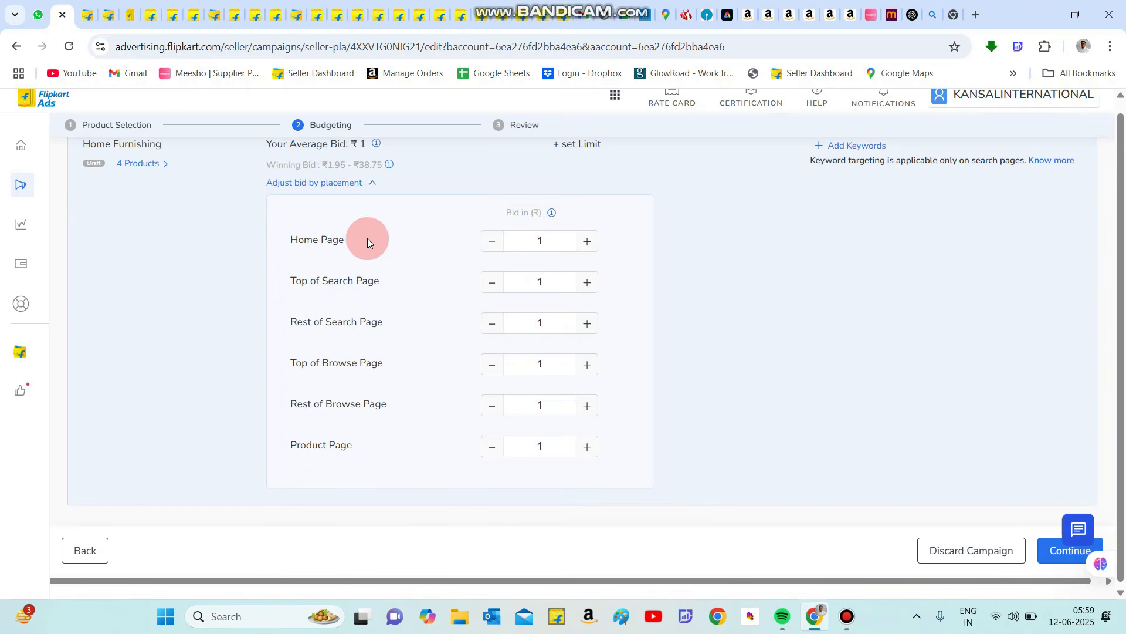
scroll(367, 238, up, 2)
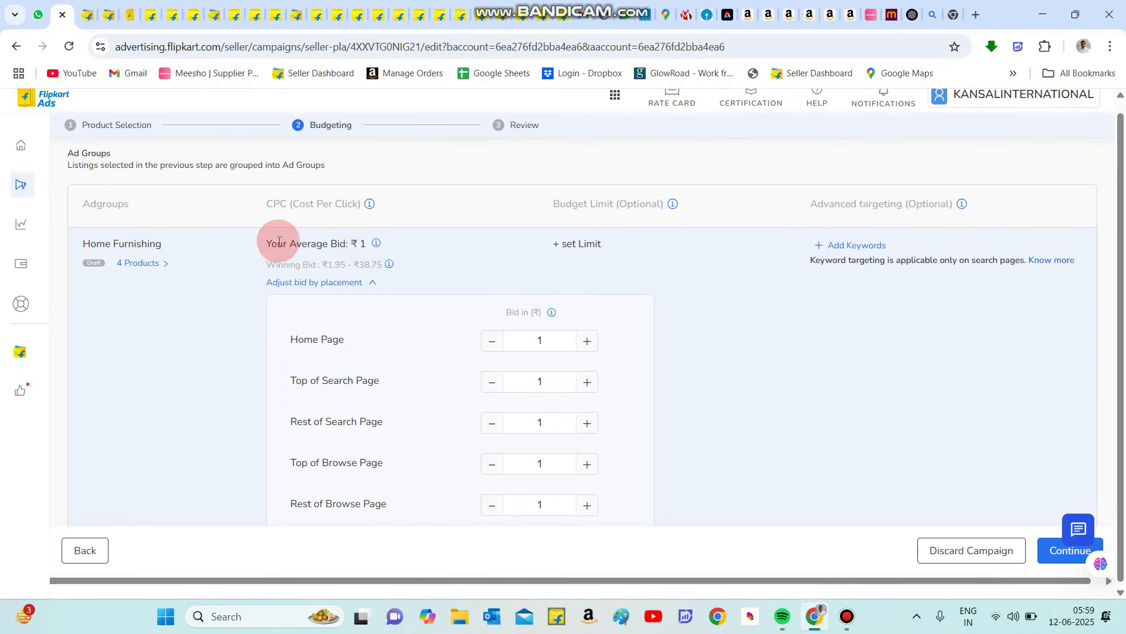
mouse_move(371, 250)
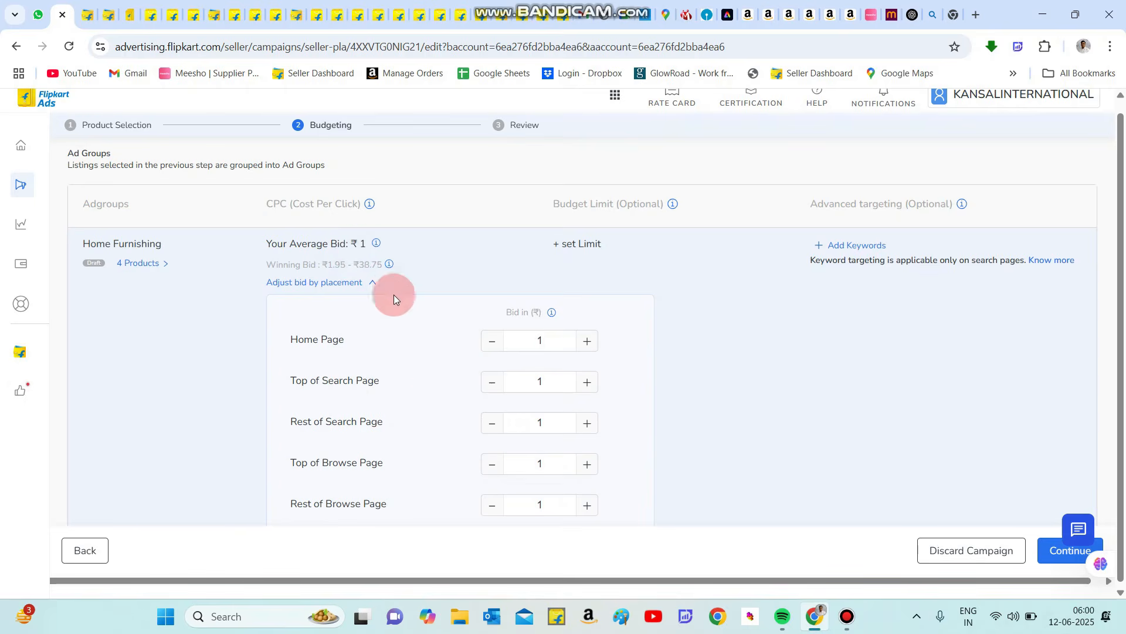
- Set the placement bids to ₹1 for Home Page, ₹3 for Top of Search Page and ₹2 for Rest of Search Page
click(588, 342)
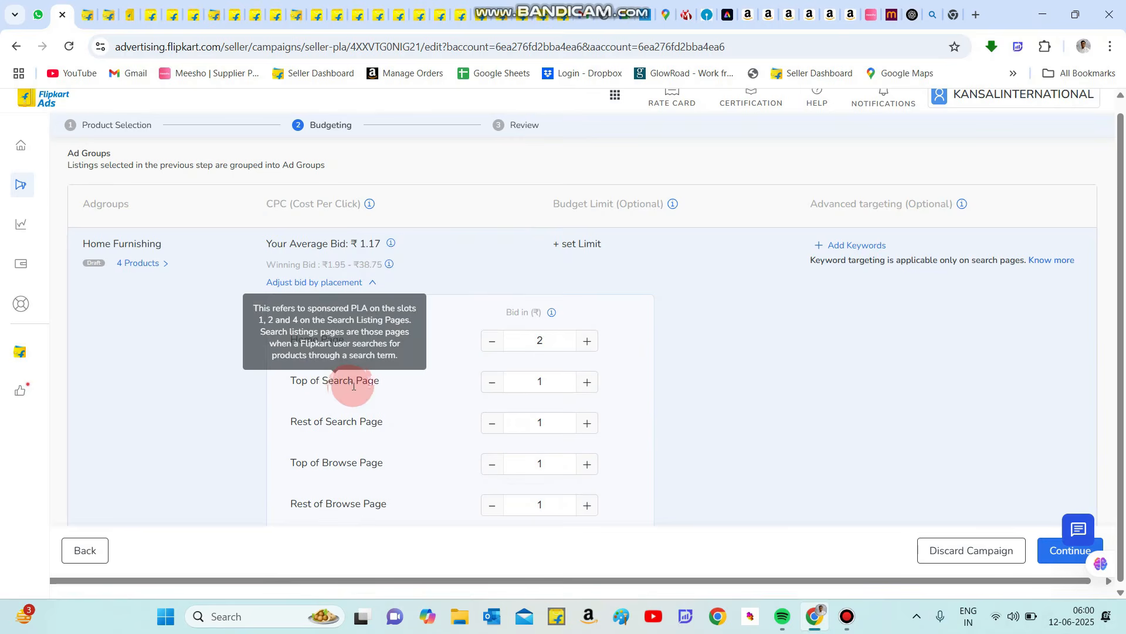
click(494, 341)
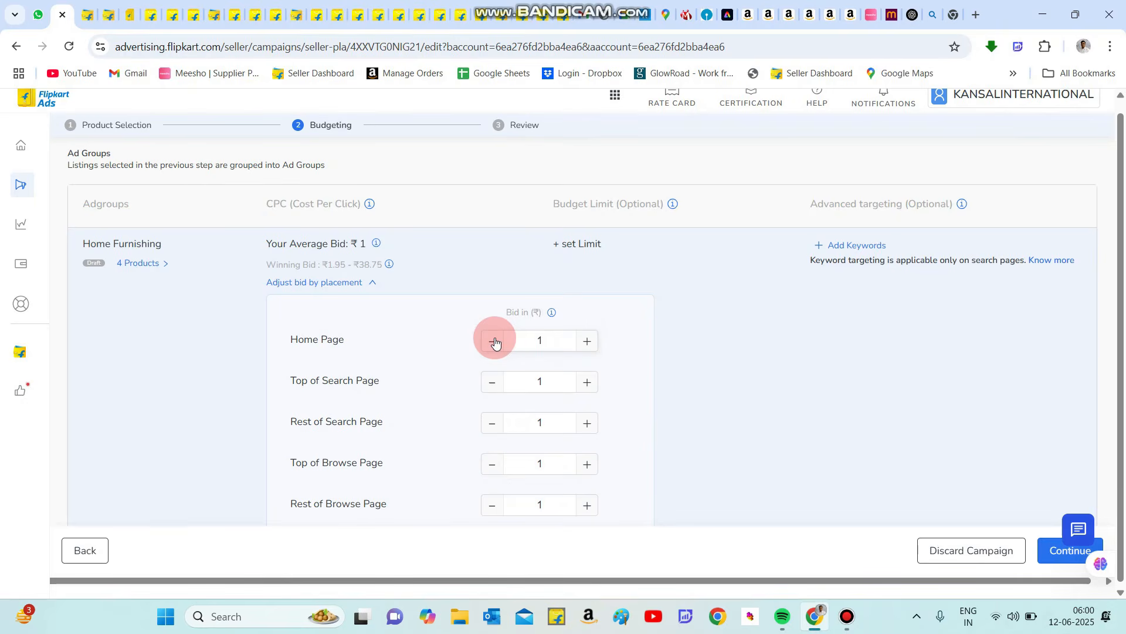
click(588, 381)
click(587, 382)
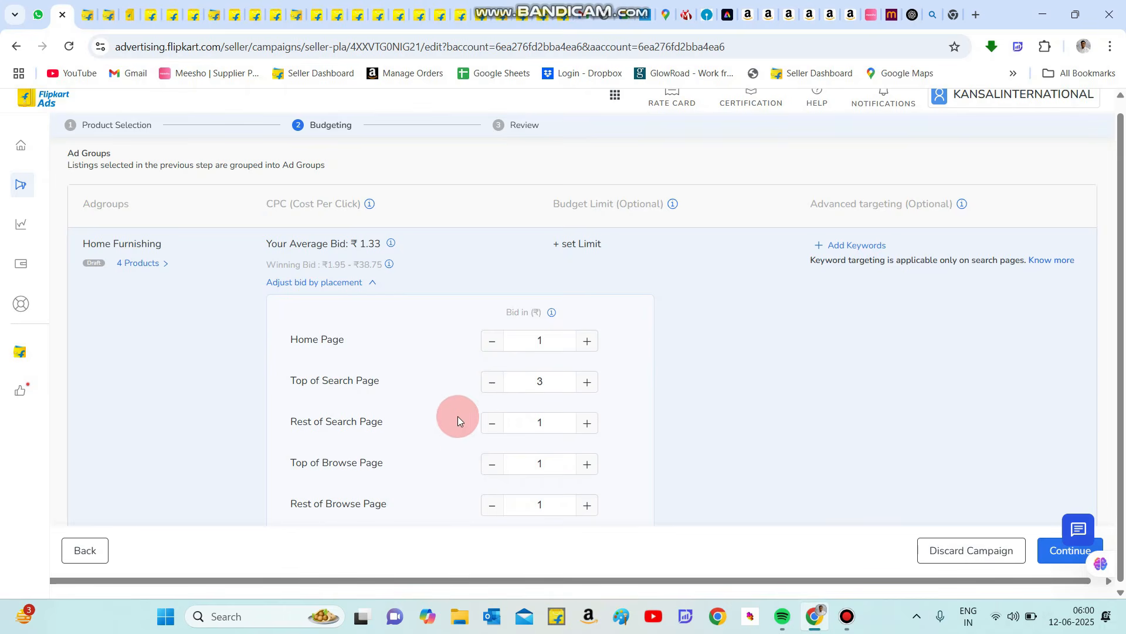
click(588, 424)
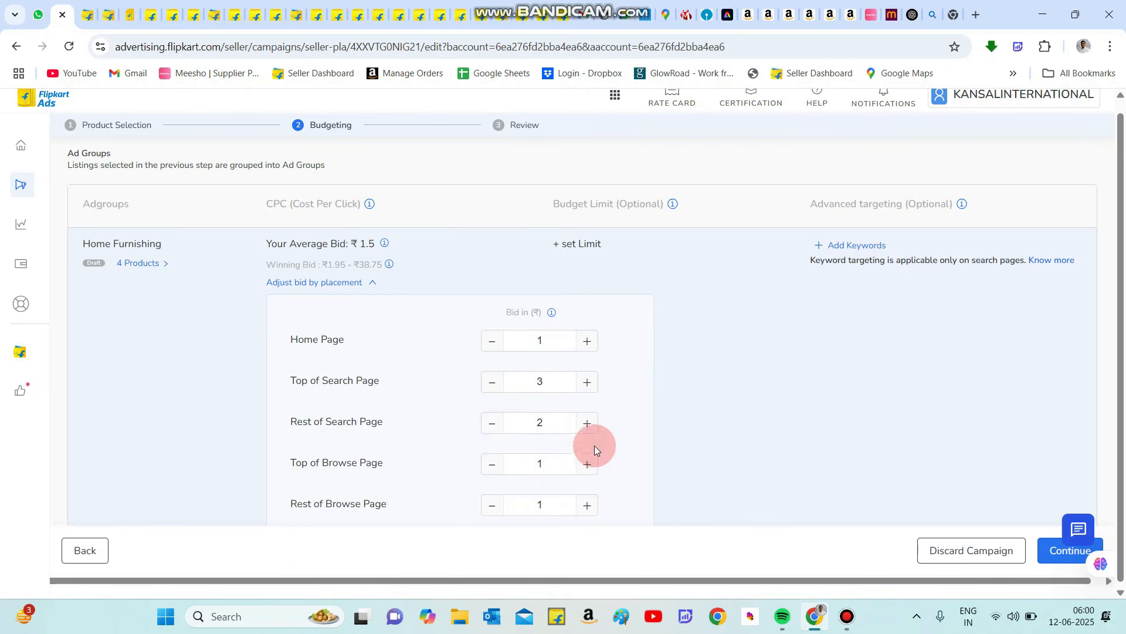
- Set the placement bids for Top of Browse Page, Rest of Browse Page and Product Page to ₹2 each
click(586, 463)
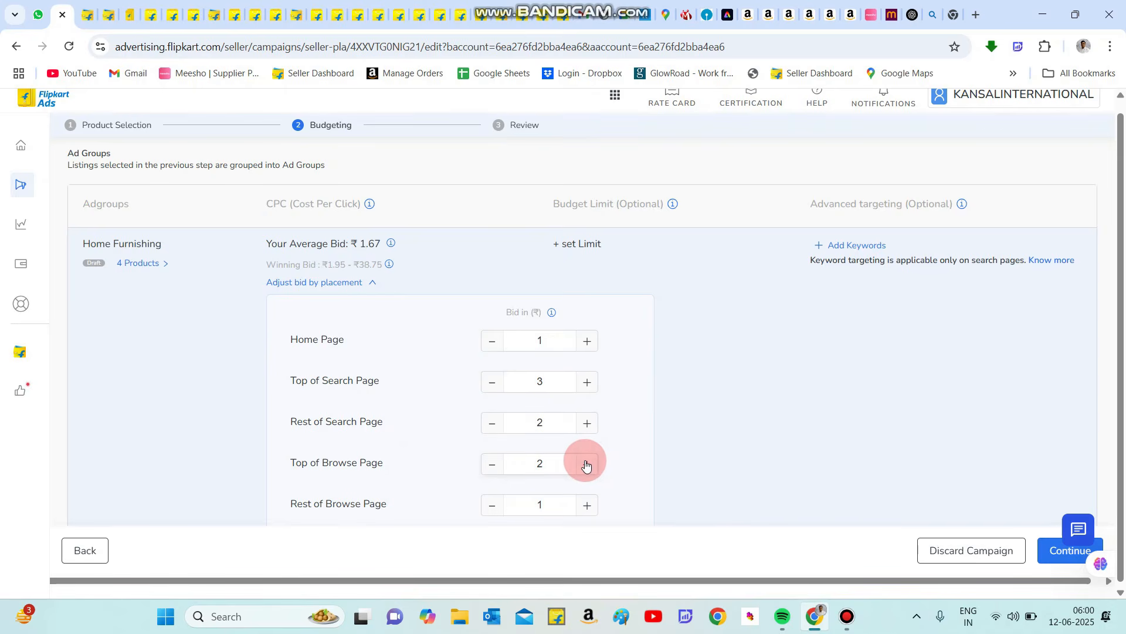
click(587, 506)
scroll(587, 507, down, 2)
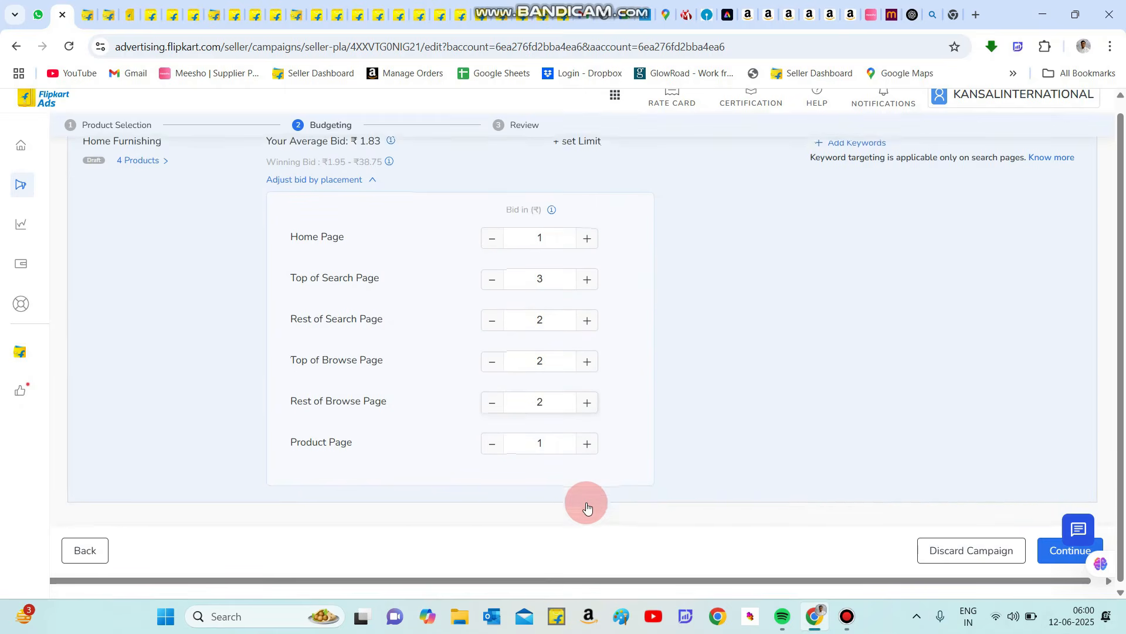
click(587, 442)
- Keep the campaign budget type as Daily Budget Limit and set the amount to ₹300
scroll(473, 261, up, 3)
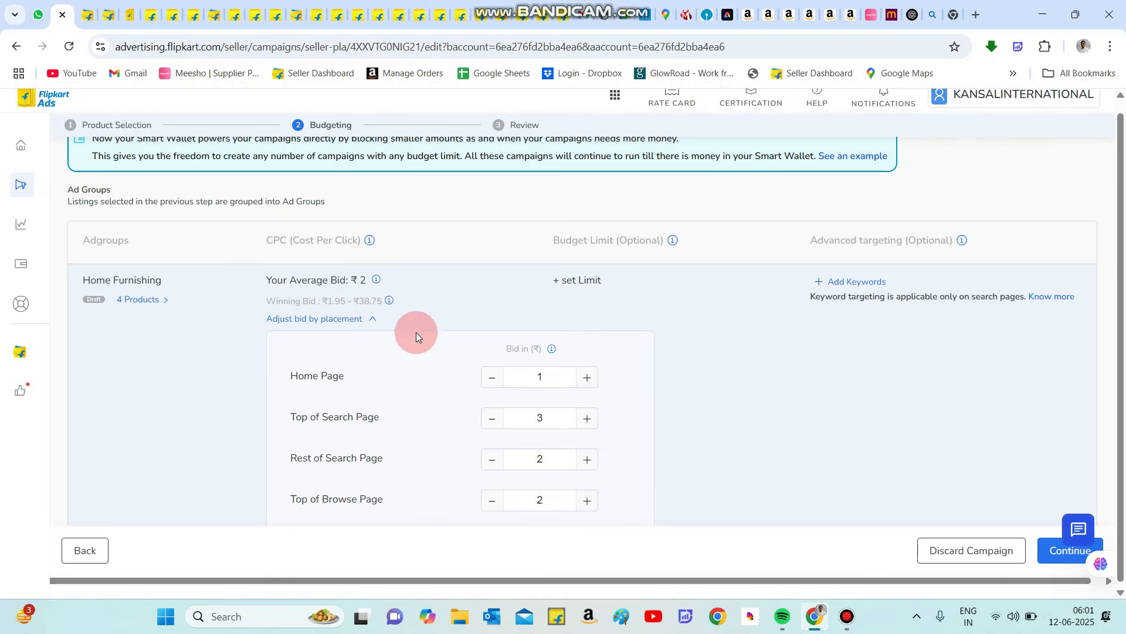
scroll(418, 340, down, 2)
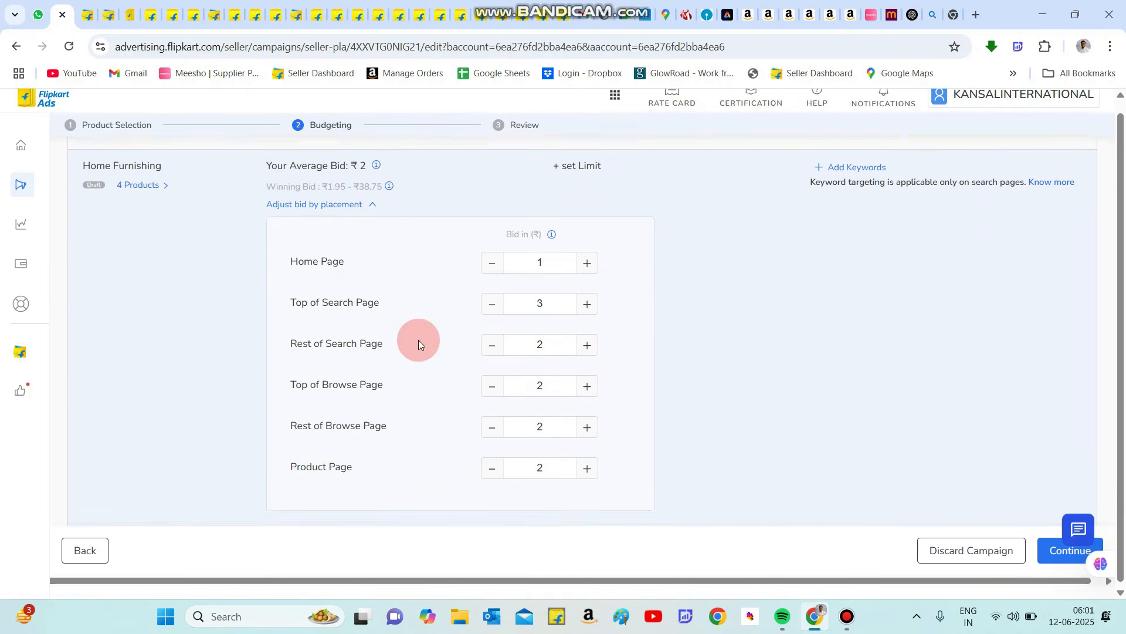
scroll(389, 325, up, 1)
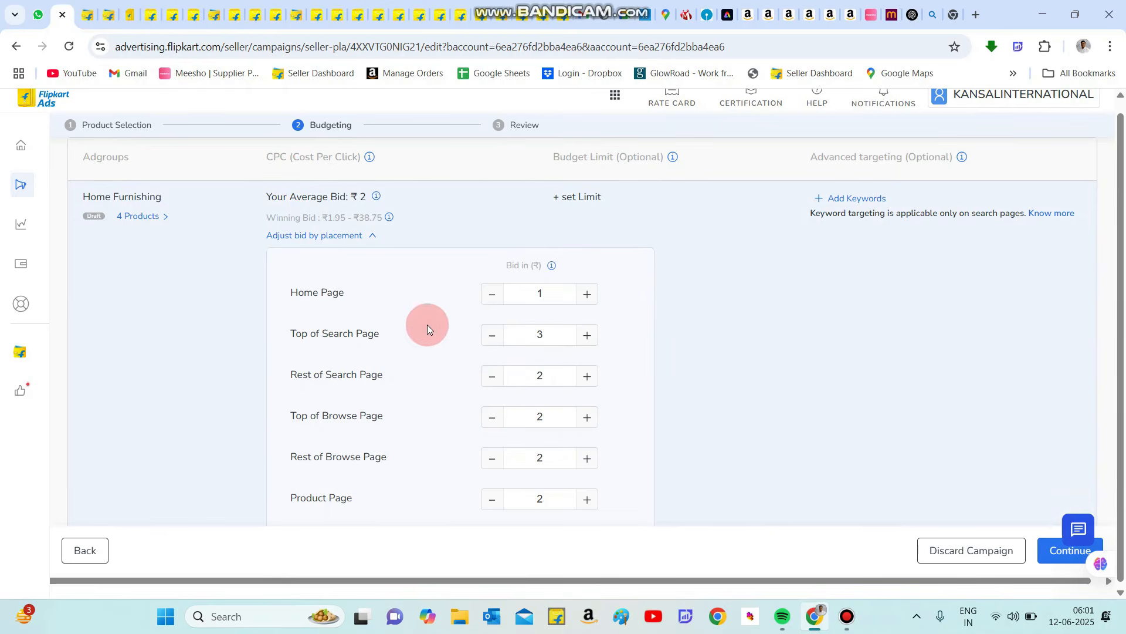
scroll(428, 325, up, 2)
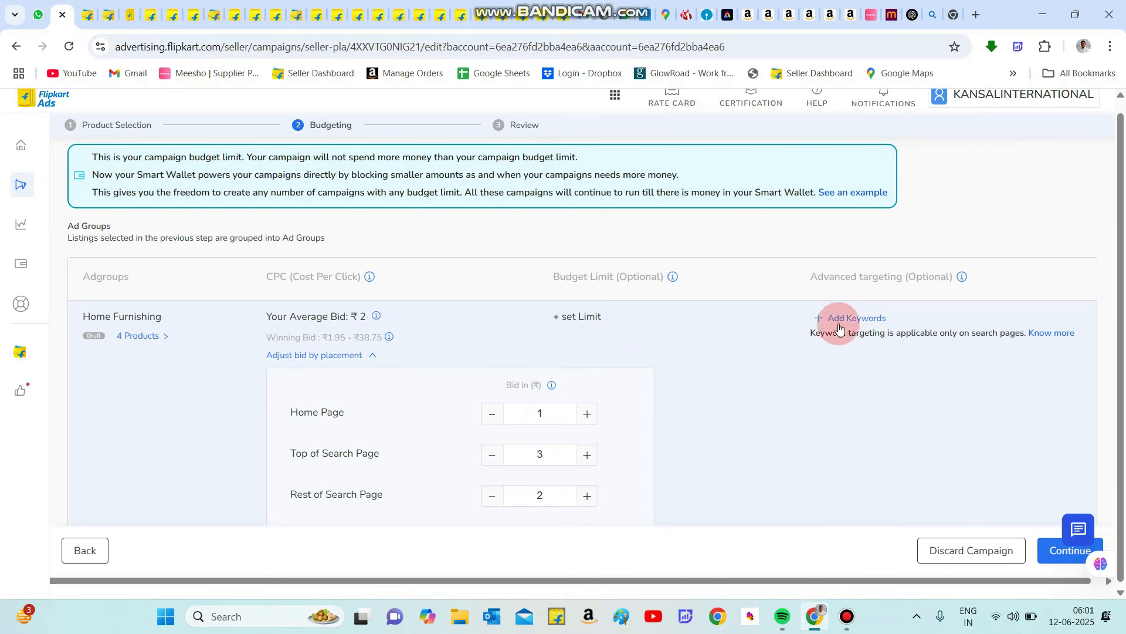
scroll(706, 416, down, 3)
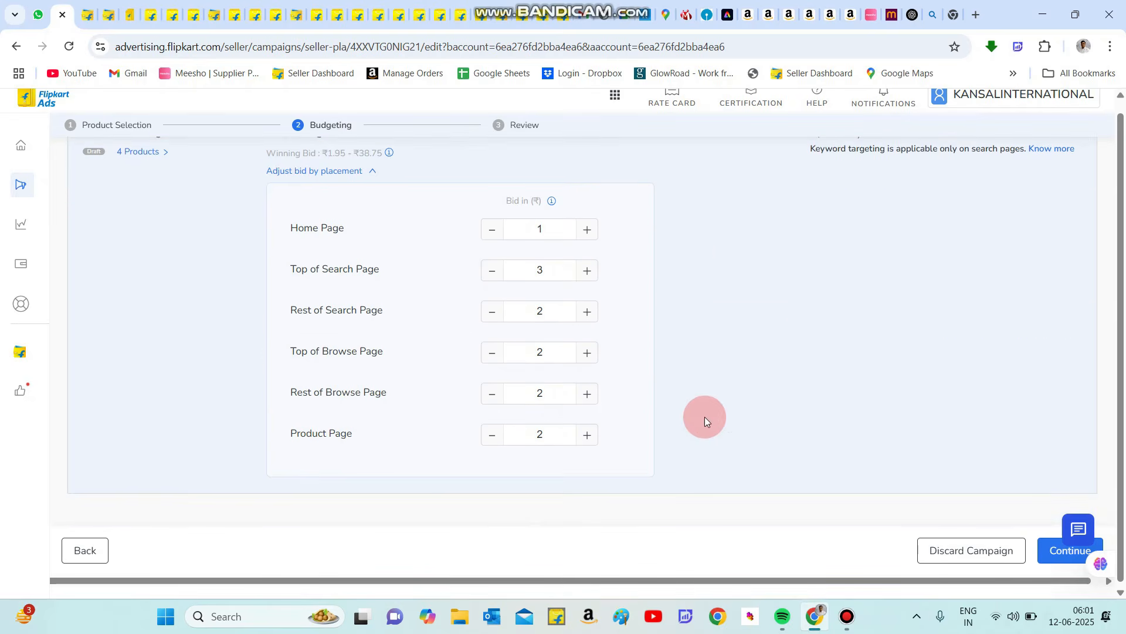
scroll(705, 416, up, 5)
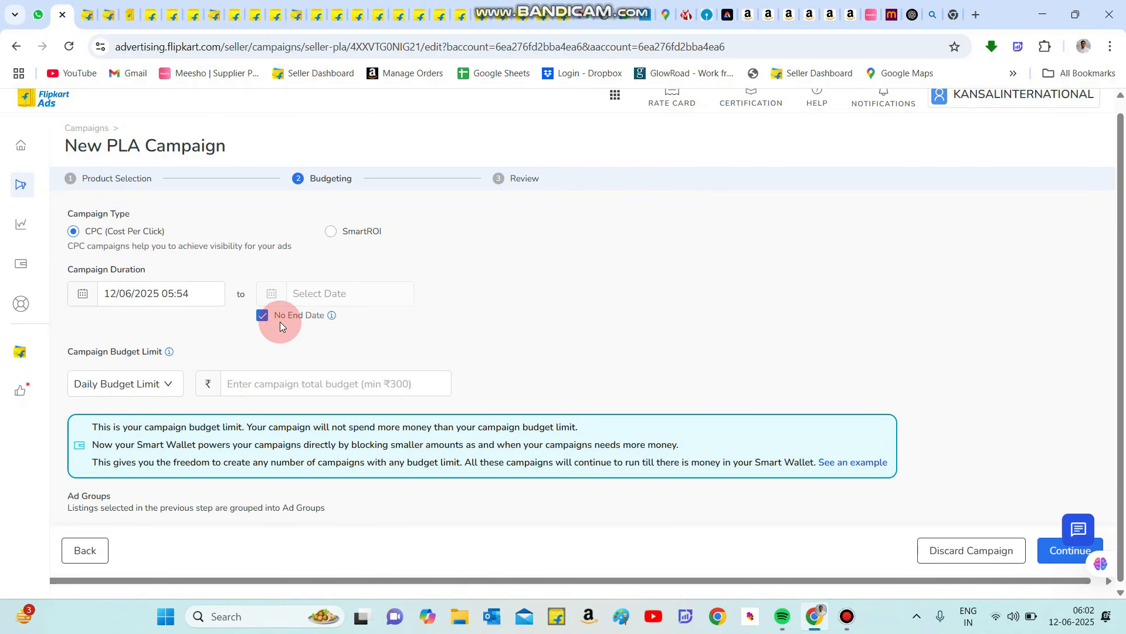
click(172, 384)
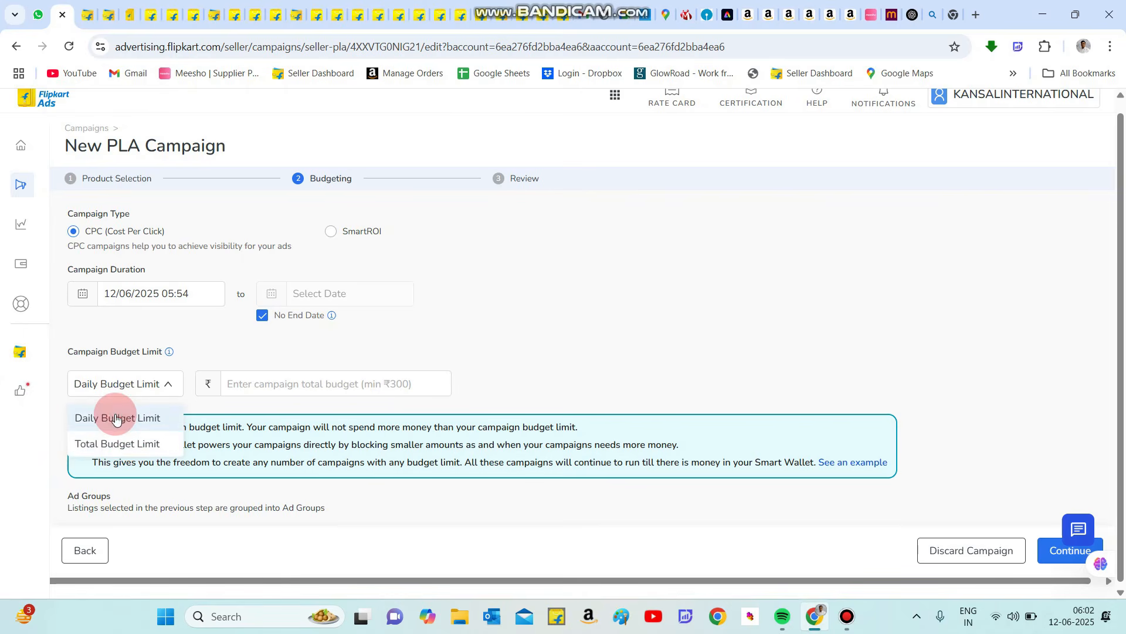
click(115, 418)
scroll(114, 411, down, 1)
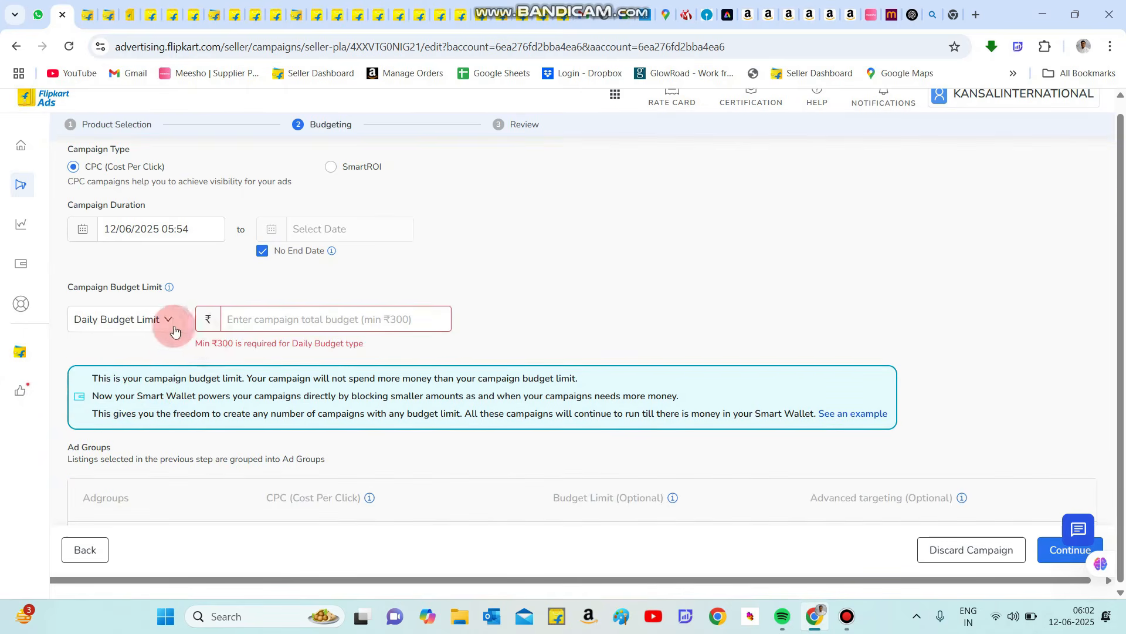
click(248, 312)
text(300)
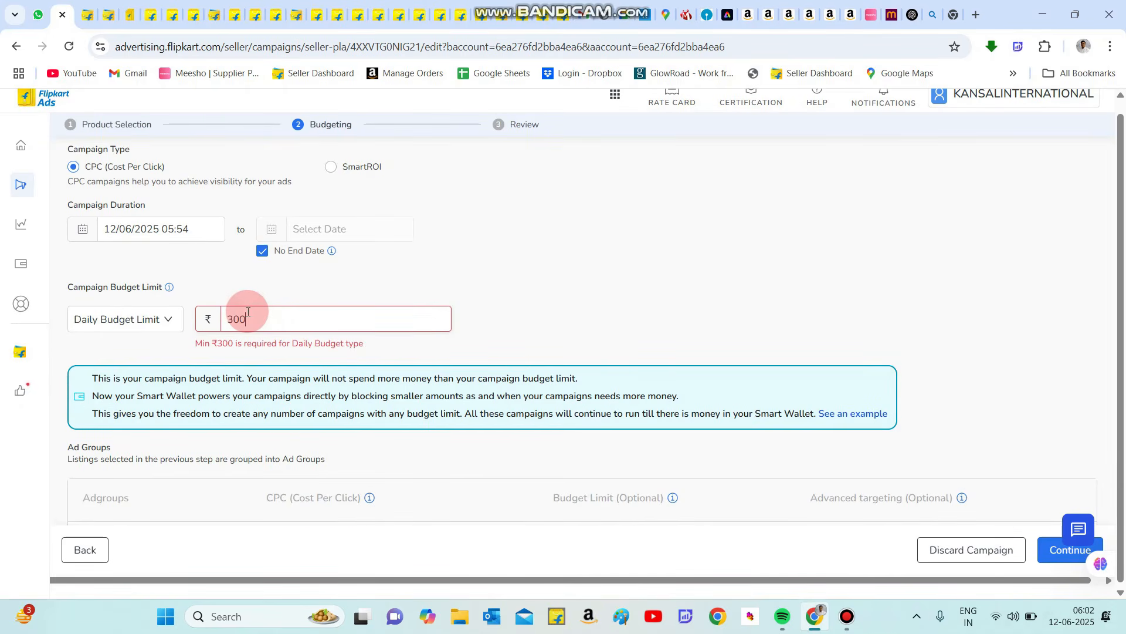
- Switch the campaign budget type to Total Budget Limit and set the amount to ₹1000
click(145, 323)
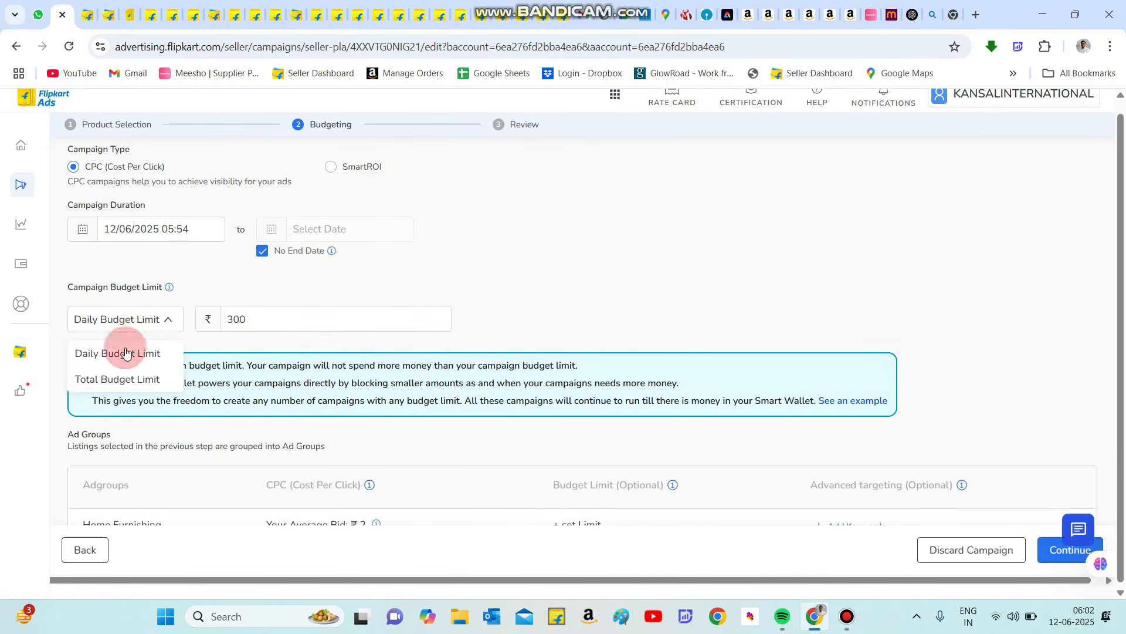
click(113, 377)
click(254, 320)
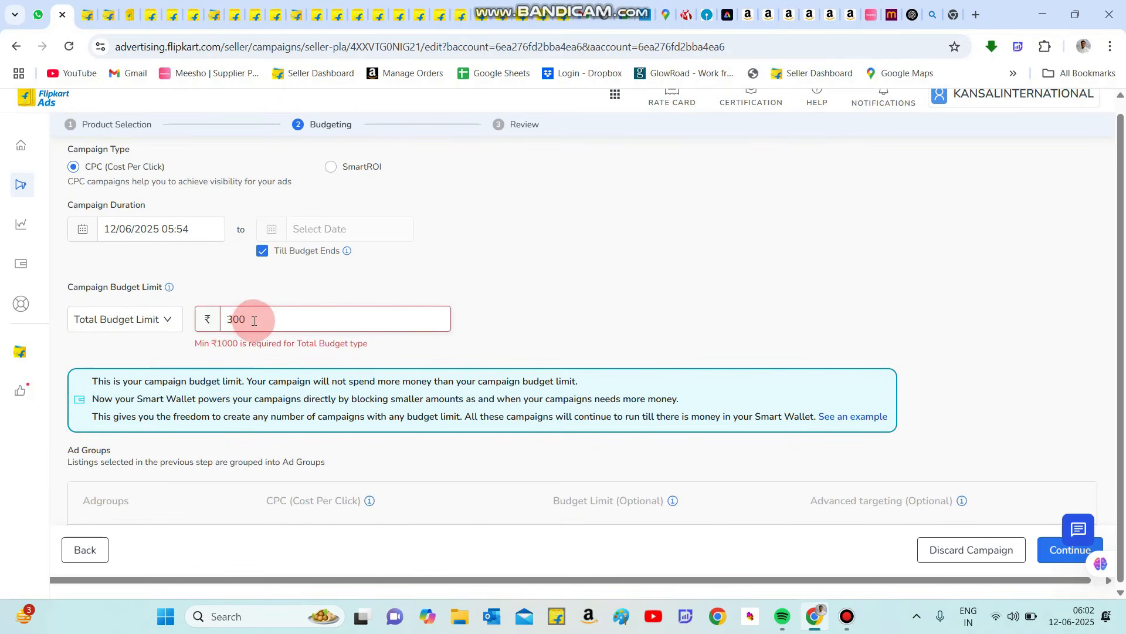
key(BackSpace)
key(BackSpace)
key(BackSpace)
text(1000)
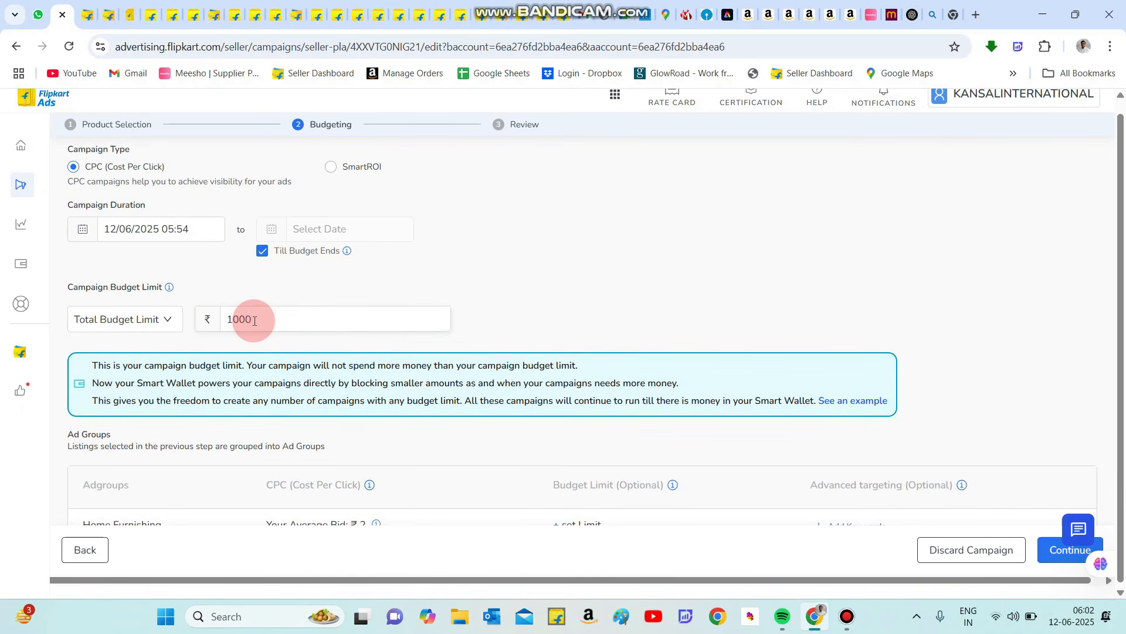
- Change the campaign budget type back to Daily Budget Limit with an amount of ₹300
click(141, 322)
click(113, 351)
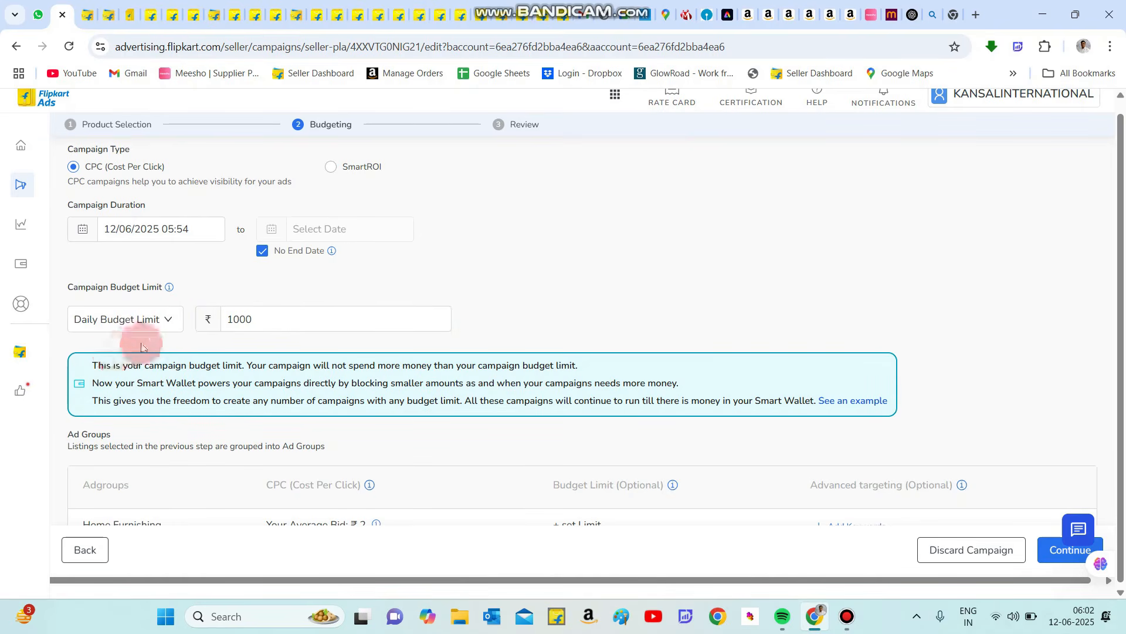
double_click(234, 320)
text(300)
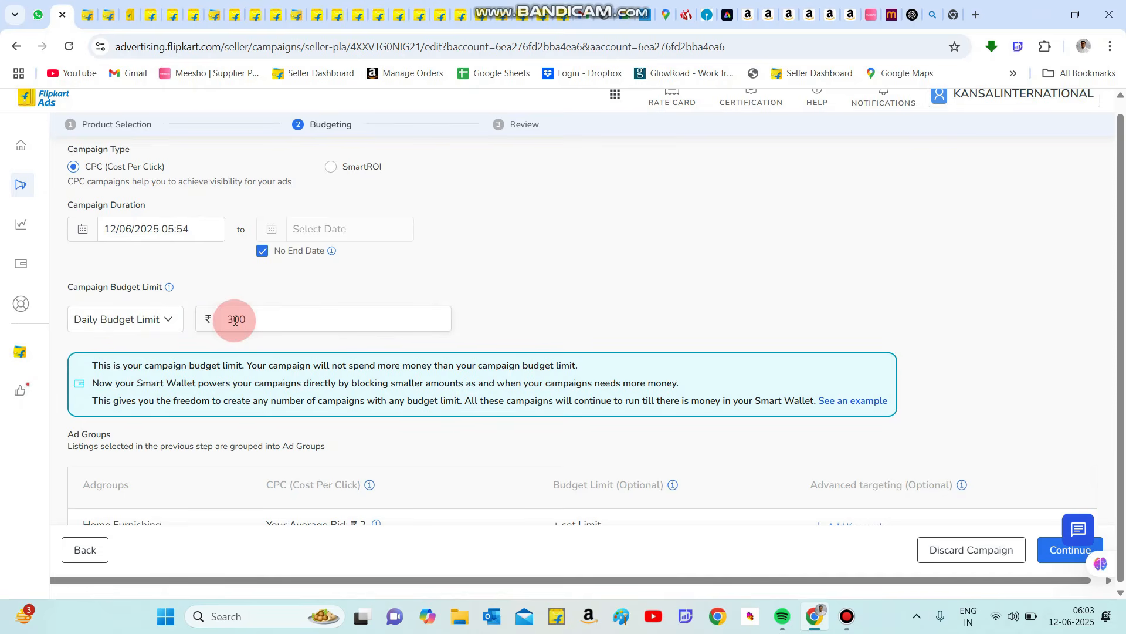
- Review the campaign type, duration, budget limit and Home Furnishing ad group settings on the Budgeting stage
scroll(371, 326, down, 3)
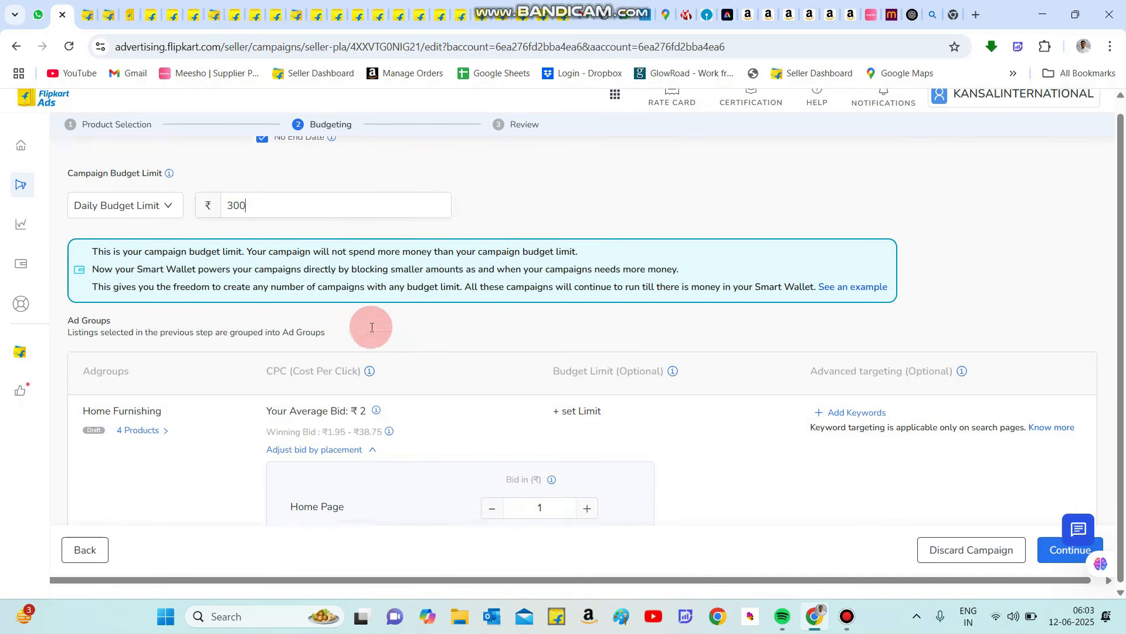
scroll(370, 326, down, 2)
scroll(371, 326, up, 3)
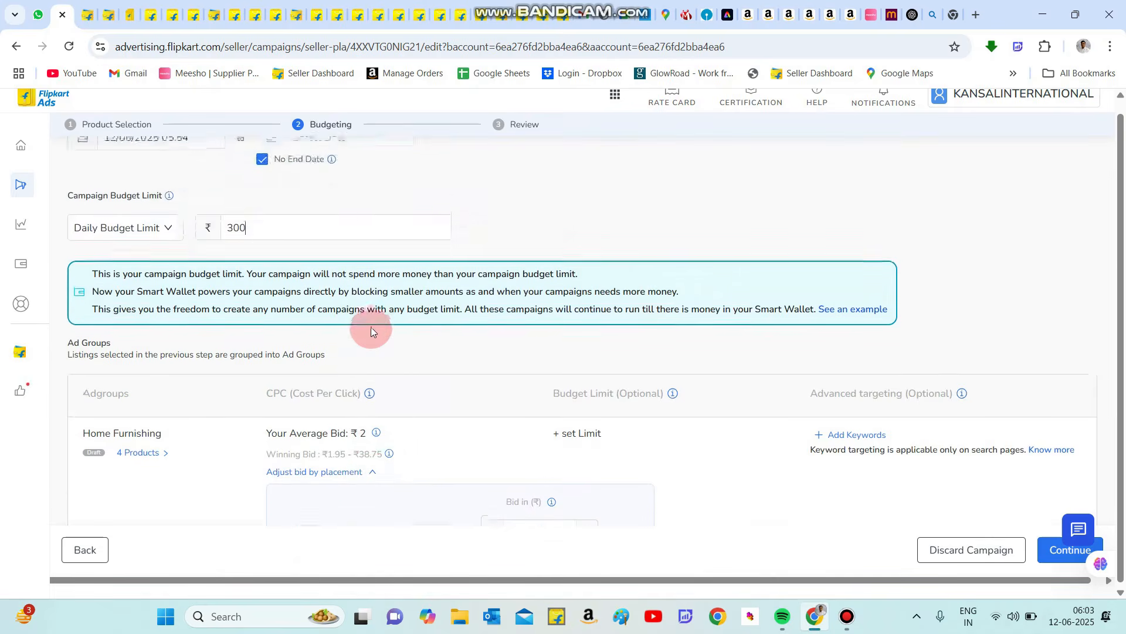
scroll(371, 328, up, 3)
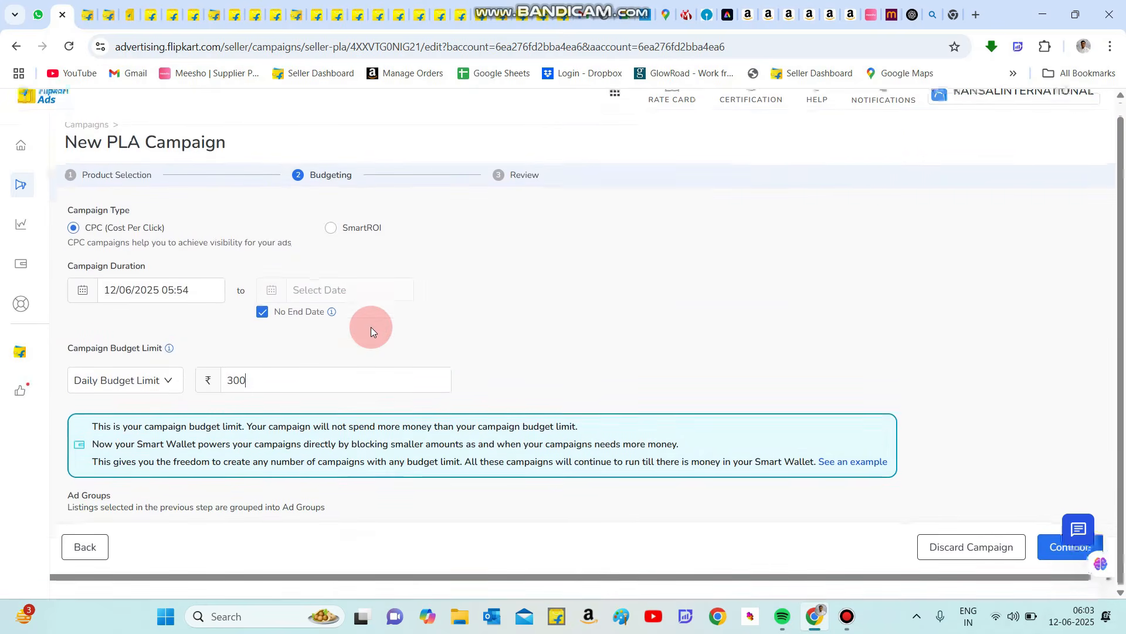
scroll(370, 328, down, 5)
scroll(371, 328, up, 5)
scroll(371, 327, down, 5)
scroll(497, 334, up, 5)
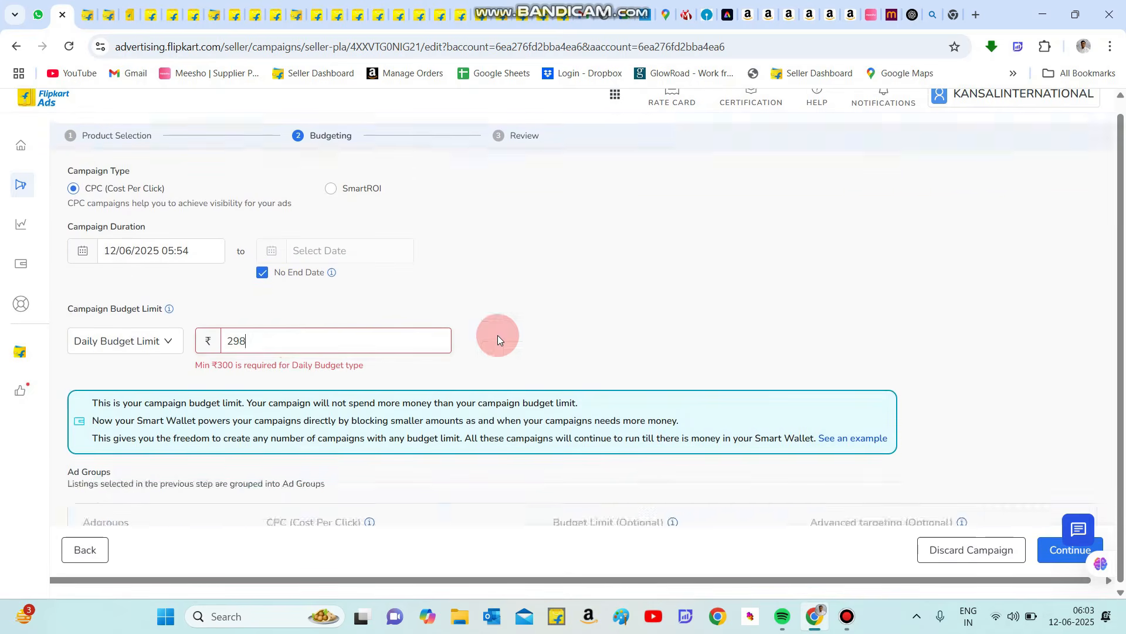
- Clear the daily budget amount and enter ₹300 again
key(BackSpace)
key(BackSpace)
key(BackSpace)
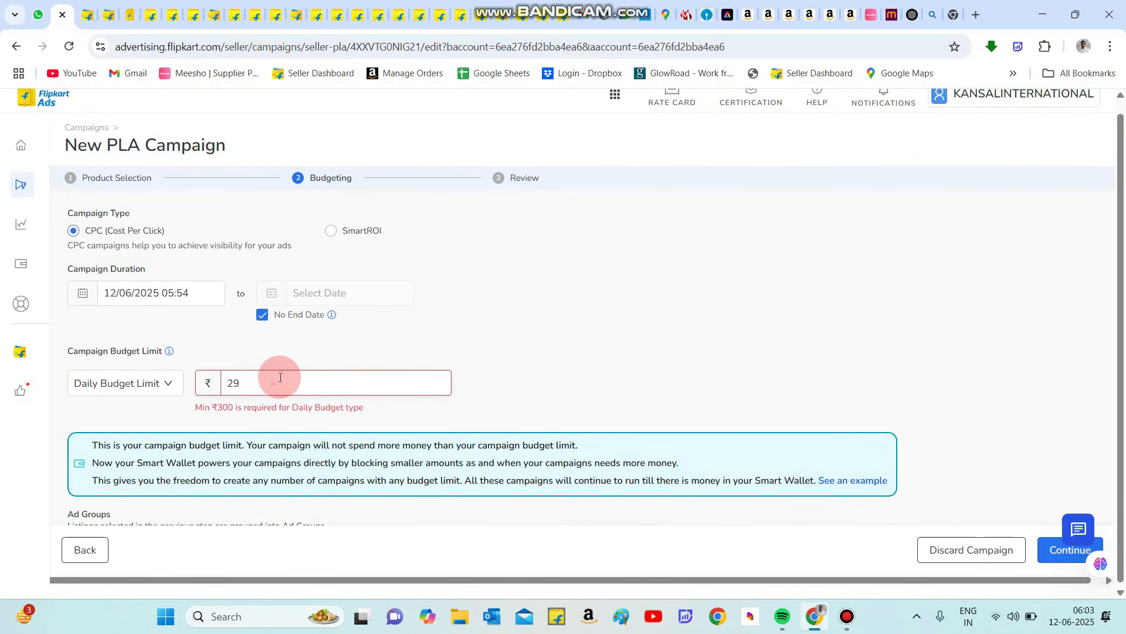
scroll(281, 377, down, 1)
text(300)
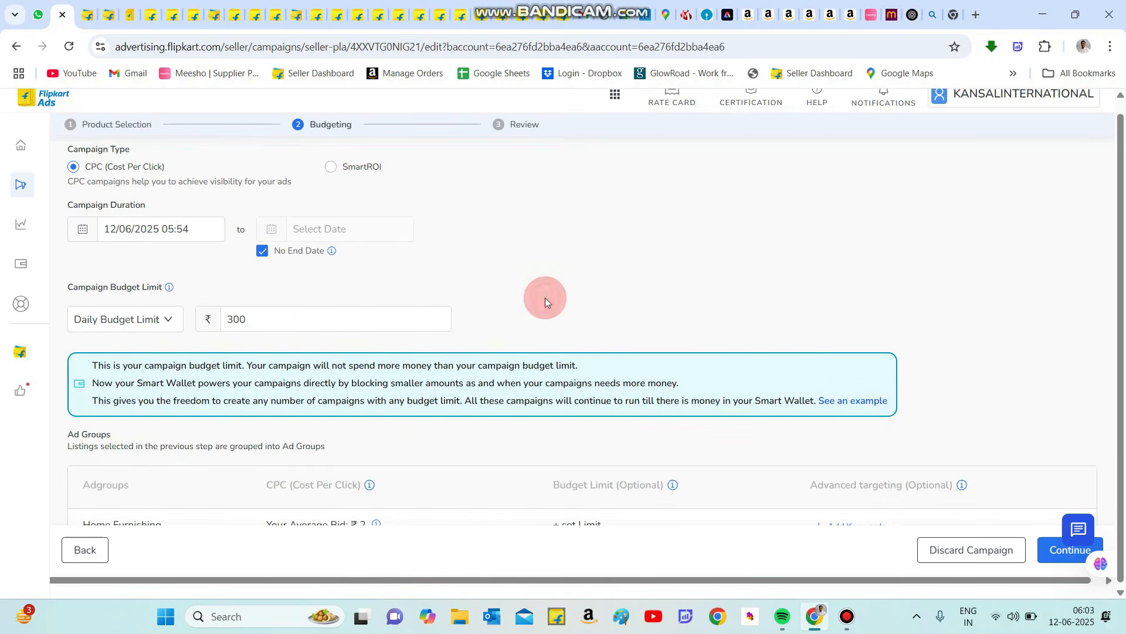
- Proceed to the Review stage, skip its guided tour, and check the campaign details and the ad group's placement bids
click(1061, 552)
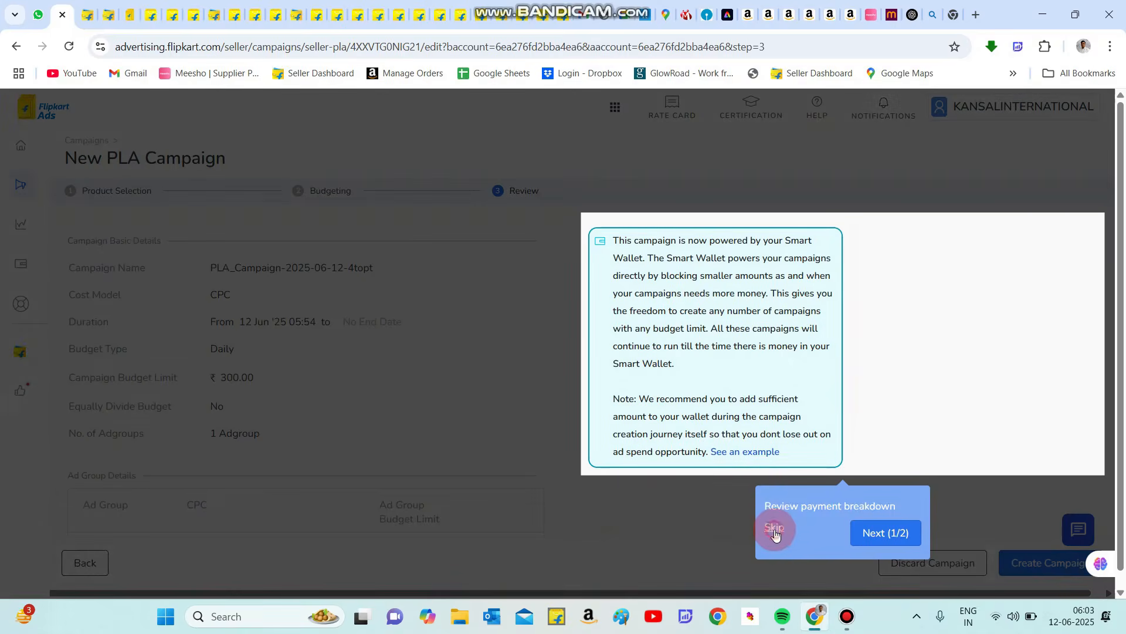
click(775, 531)
scroll(629, 440, down, 3)
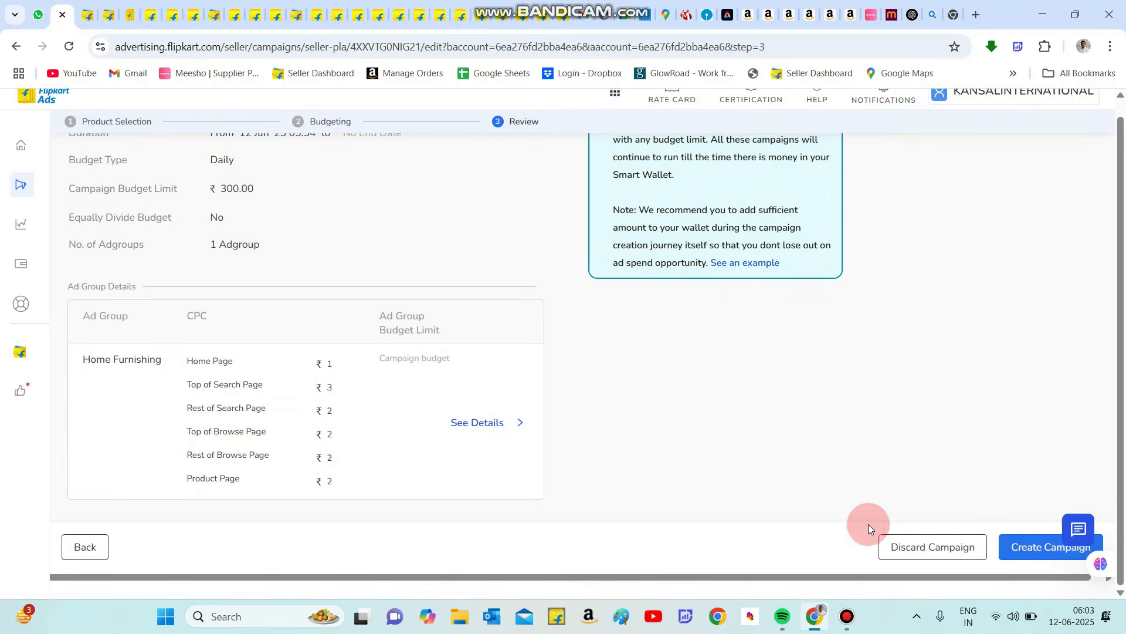
scroll(740, 386, up, 3)
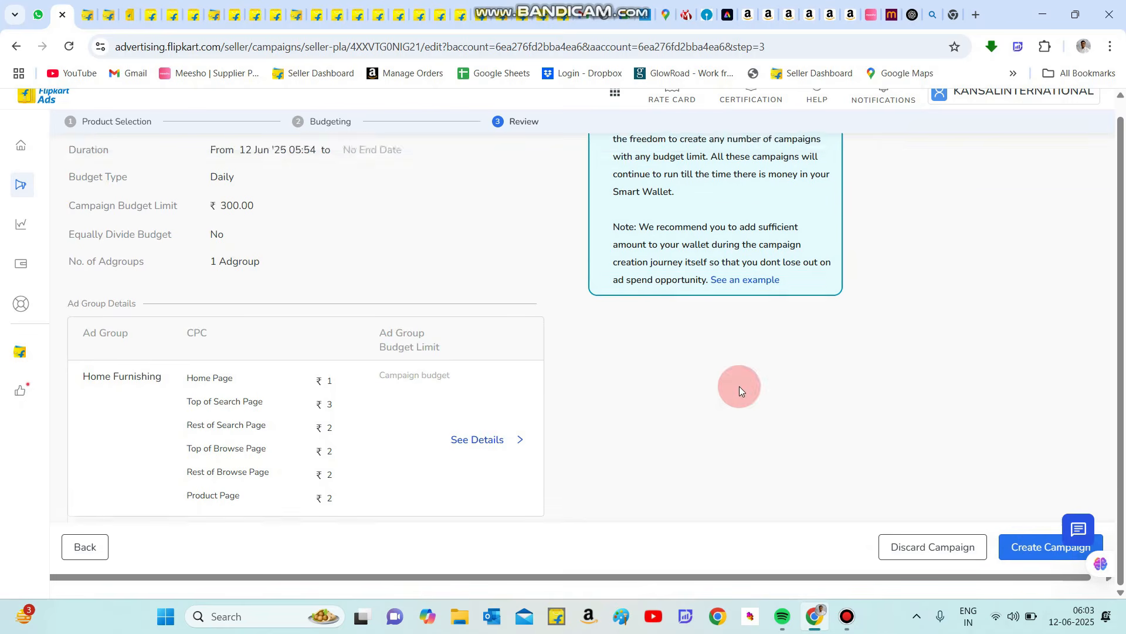
scroll(252, 365, down, 3)
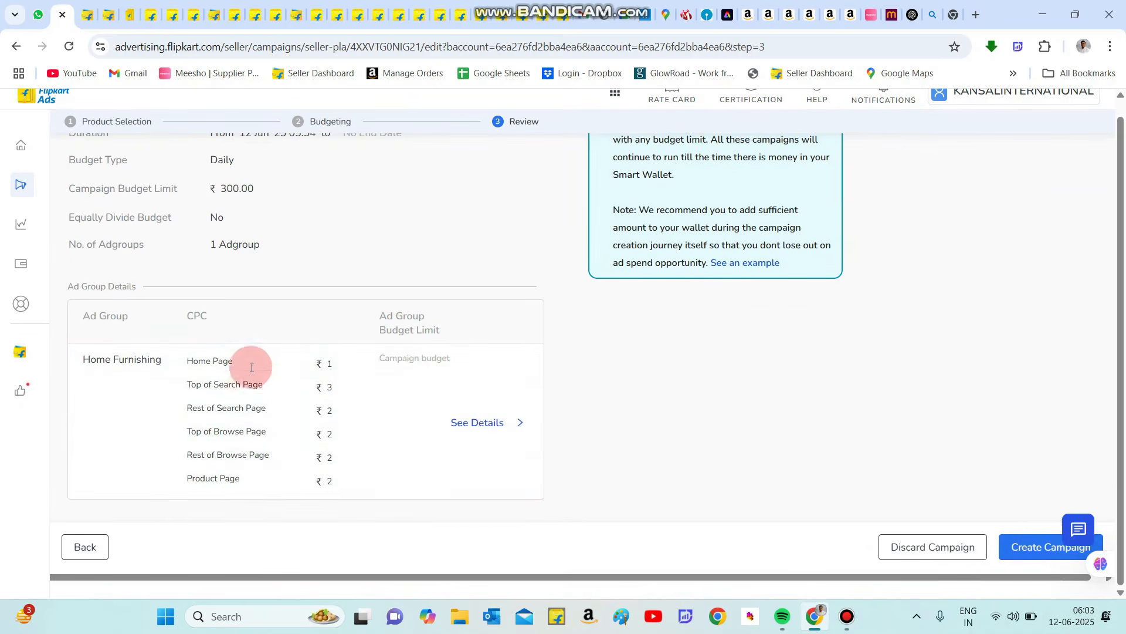
click(1003, 547)
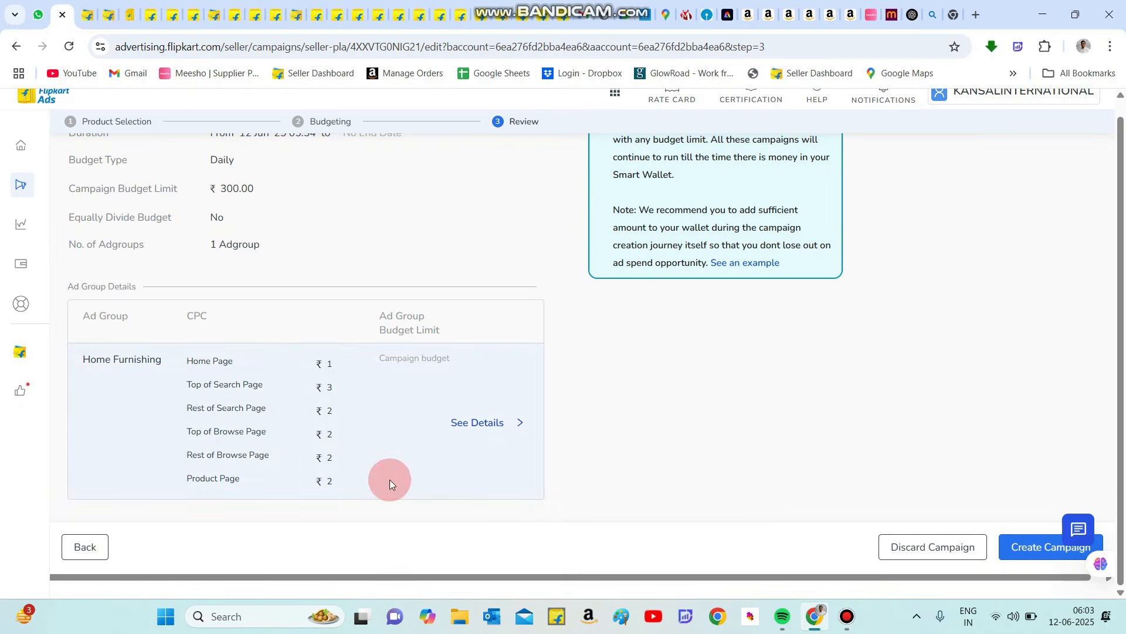
- Go back to the Budgeting stage, change the campaign type to SmartROI and set the campaign budget limit to ₹1000
click(83, 548)
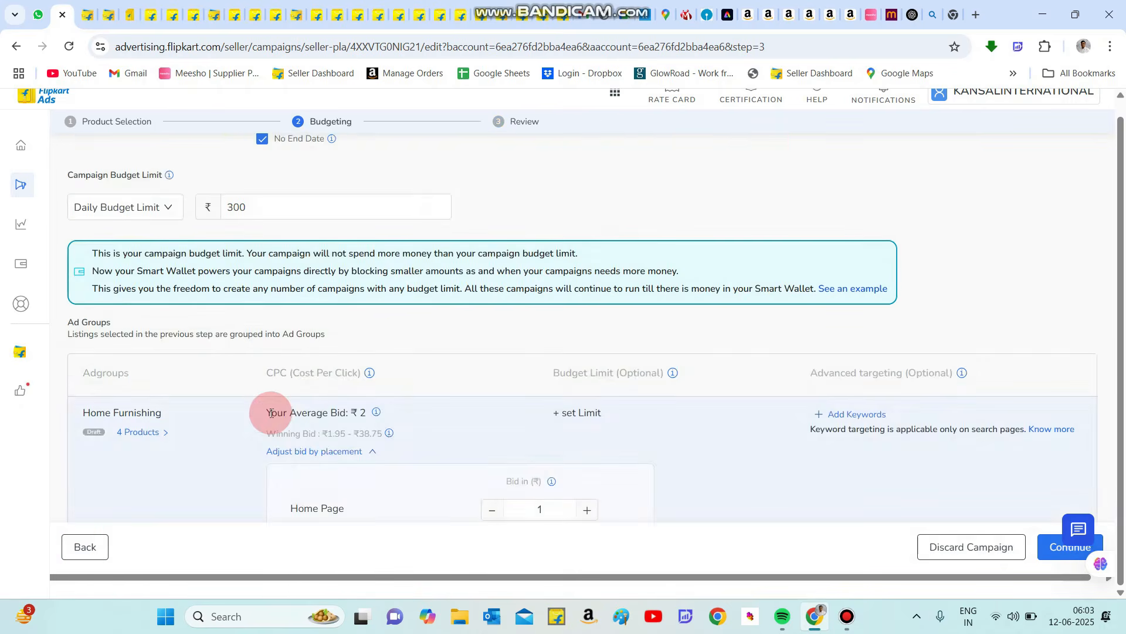
scroll(270, 410, up, 3)
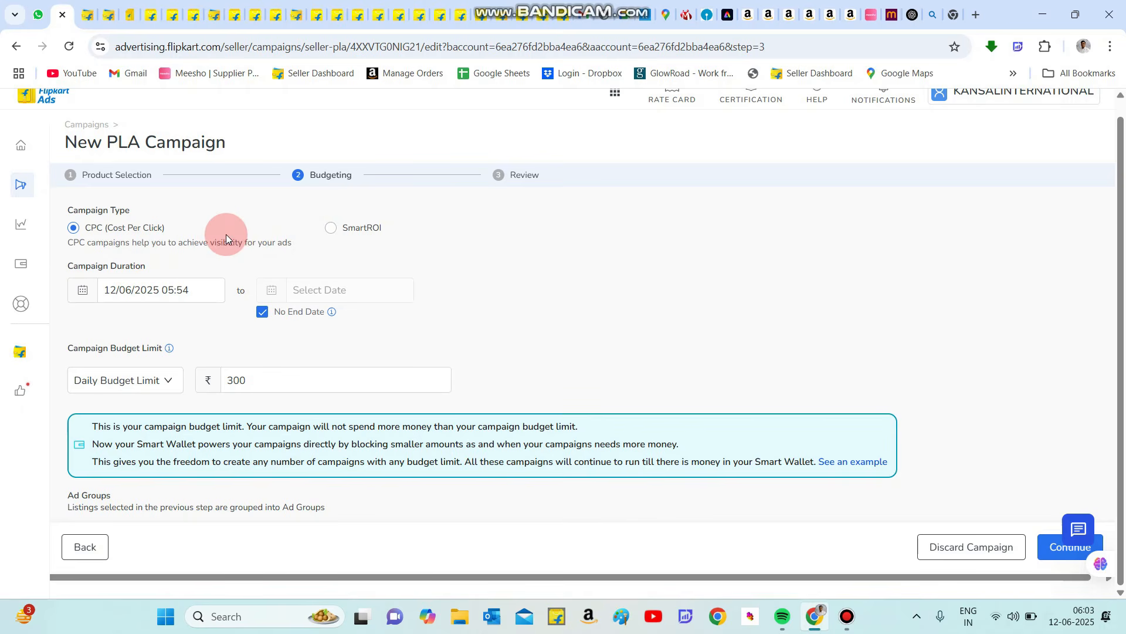
click(332, 234)
scroll(331, 235, down, 1)
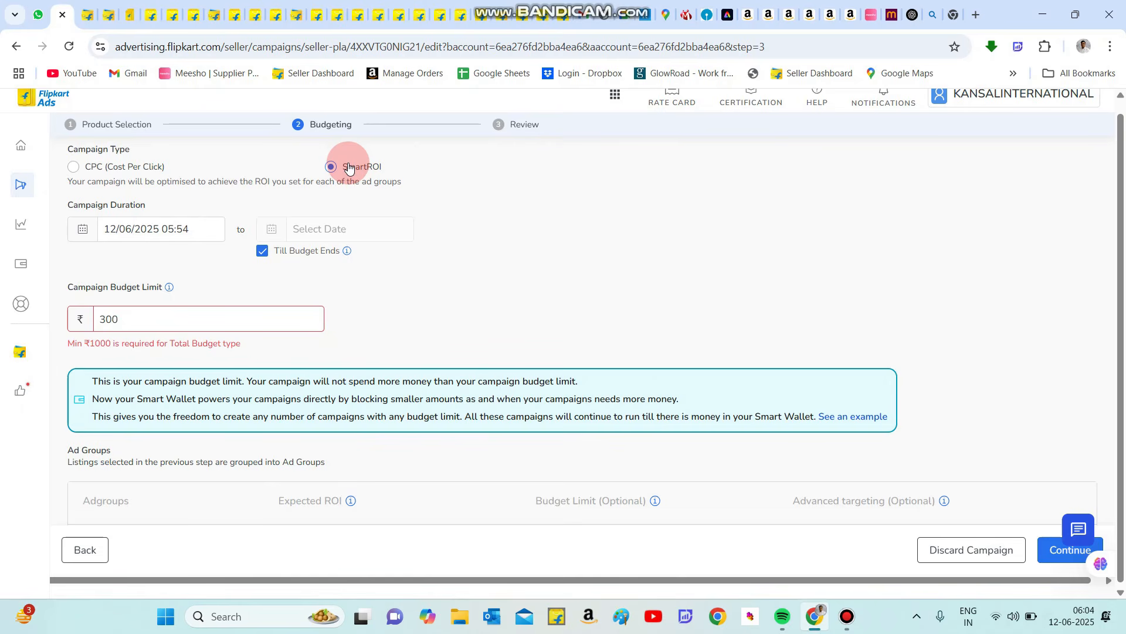
double_click(109, 319)
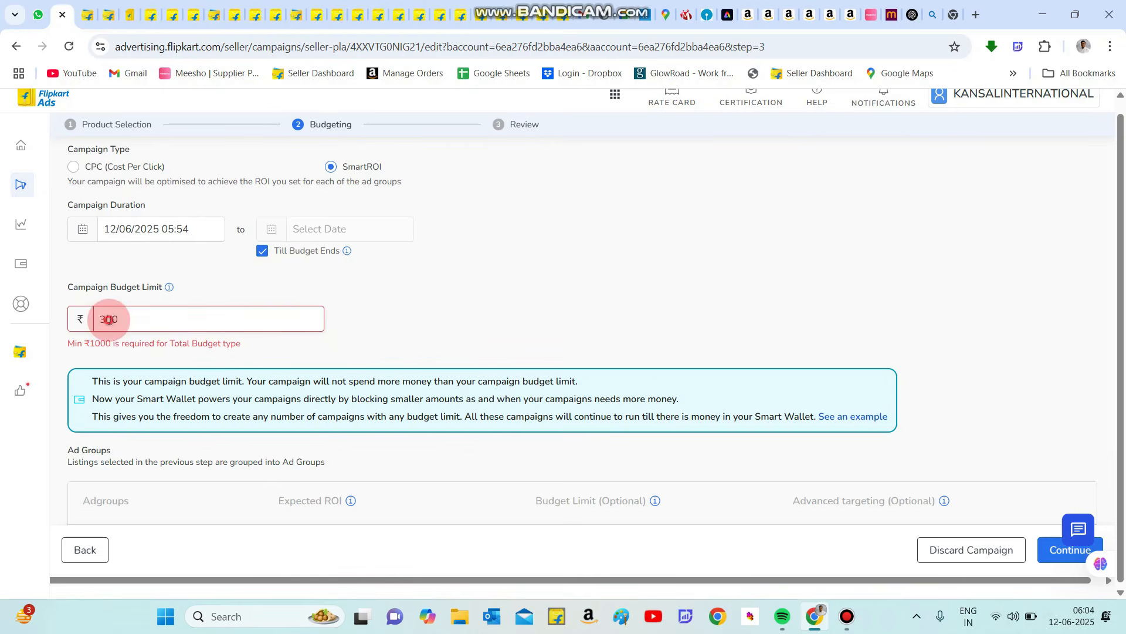
text(1000)
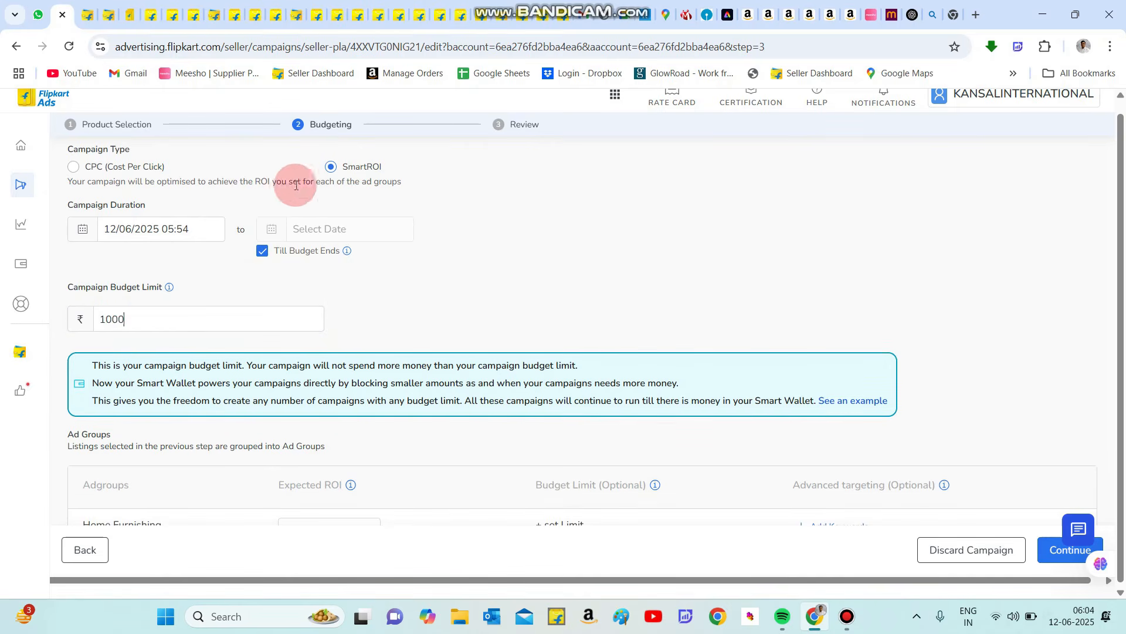
- Raise the SmartROI campaign's budget limit to ₹5000
click(360, 177)
click(263, 255)
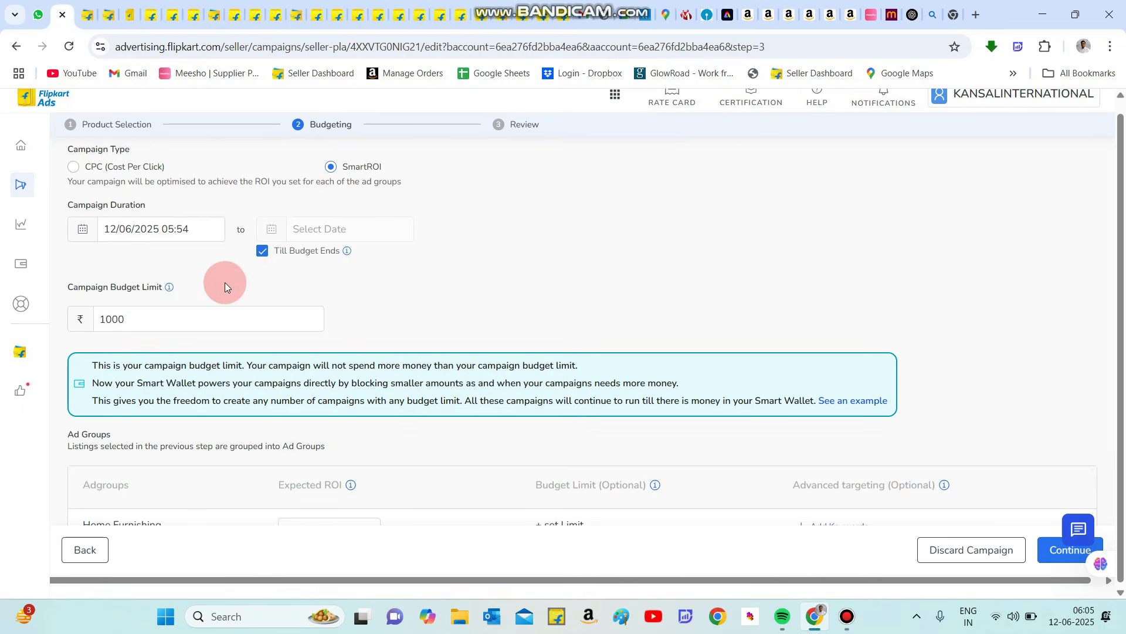
double_click(114, 318)
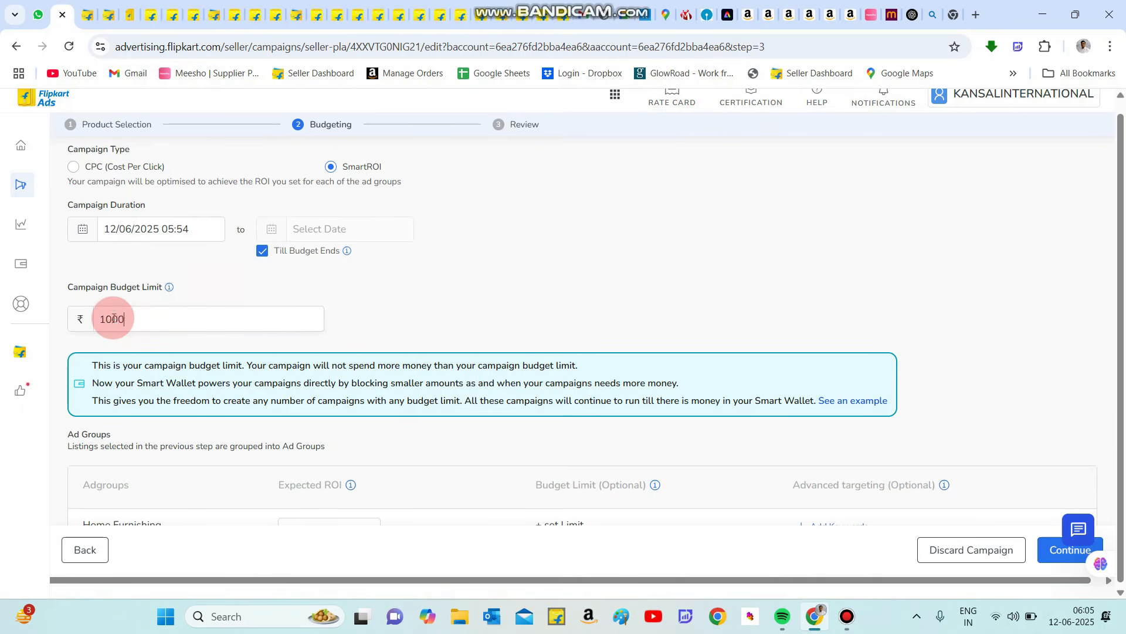
text(5000)
- Turn off running until the budget ends and set the campaign's end date to 16 June 2025 at 06:03
click(264, 250)
click(317, 229)
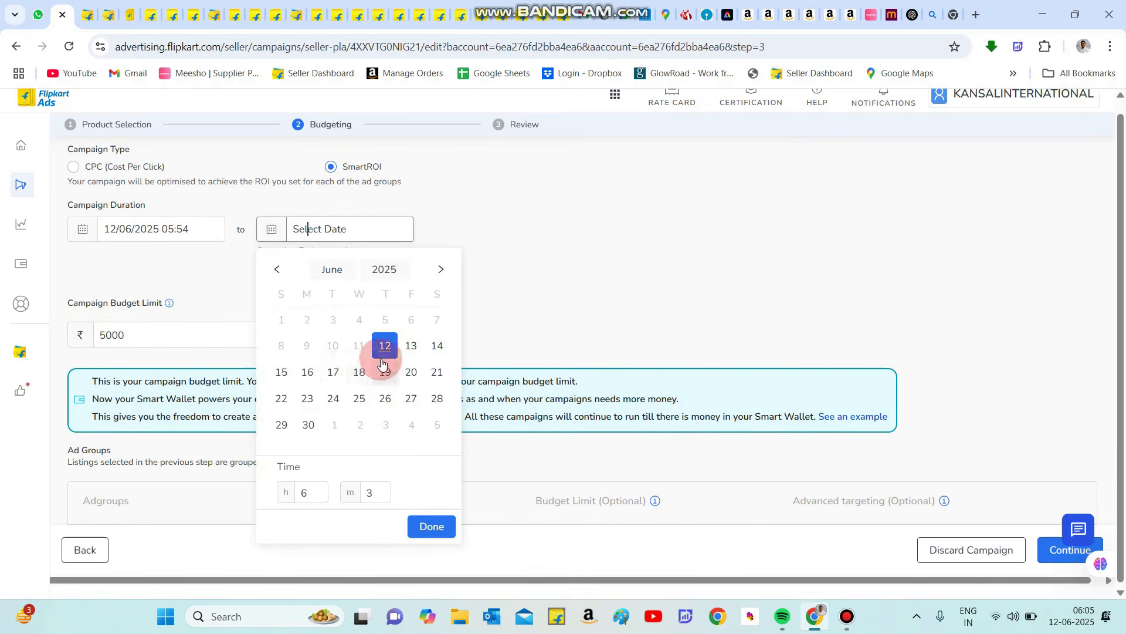
click(308, 373)
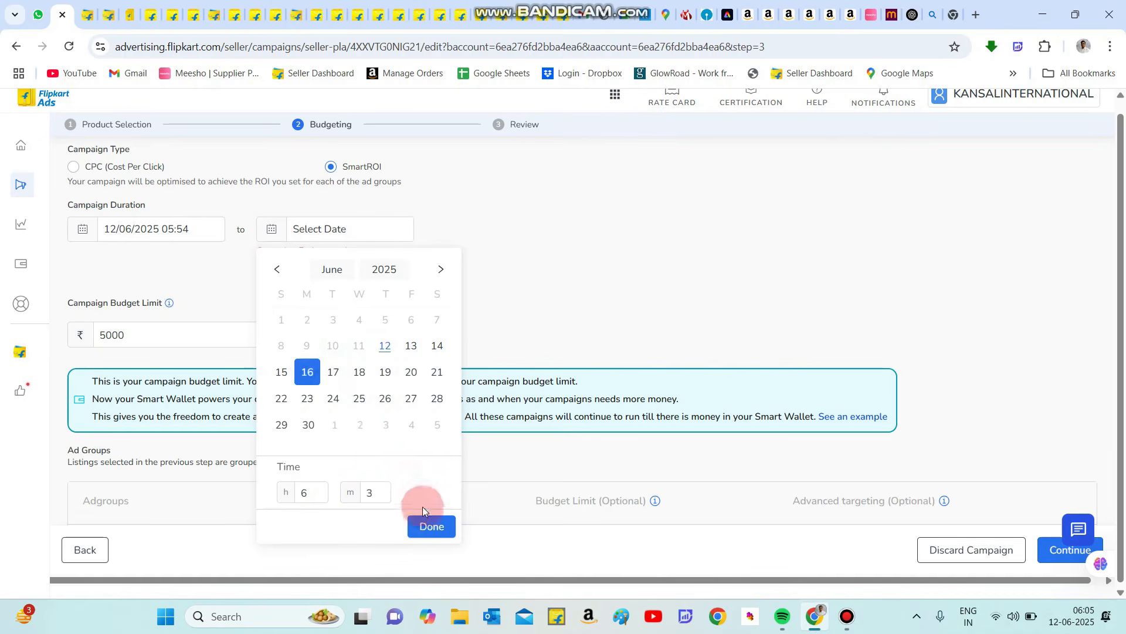
click(423, 526)
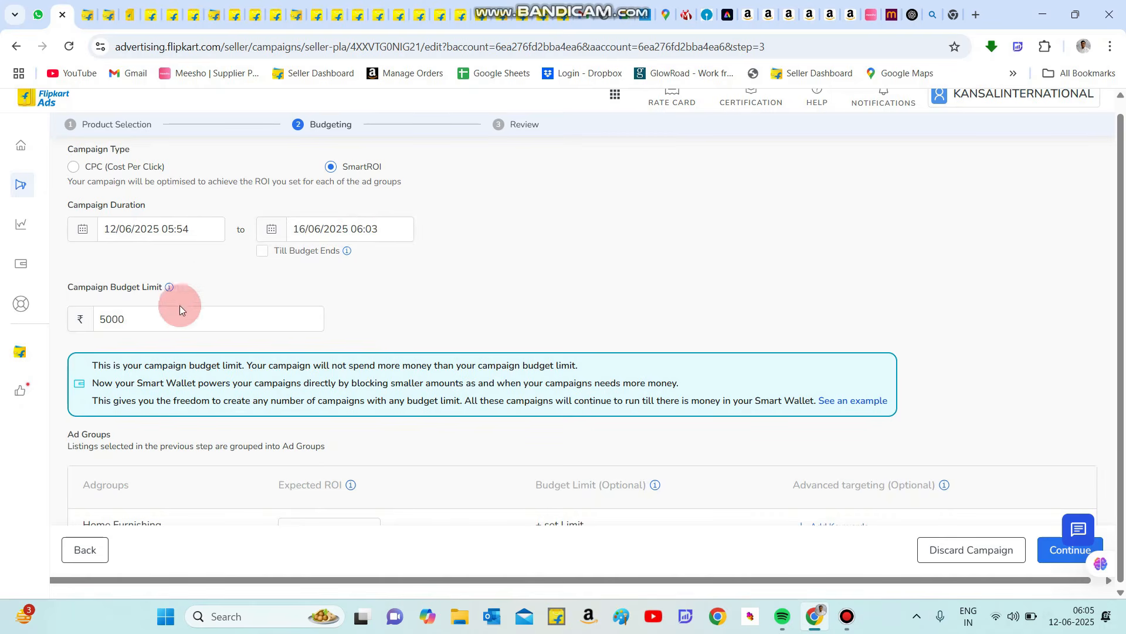
- Set the campaign to run till the budget ends again and lower its budget limit to ₹1000
click(308, 232)
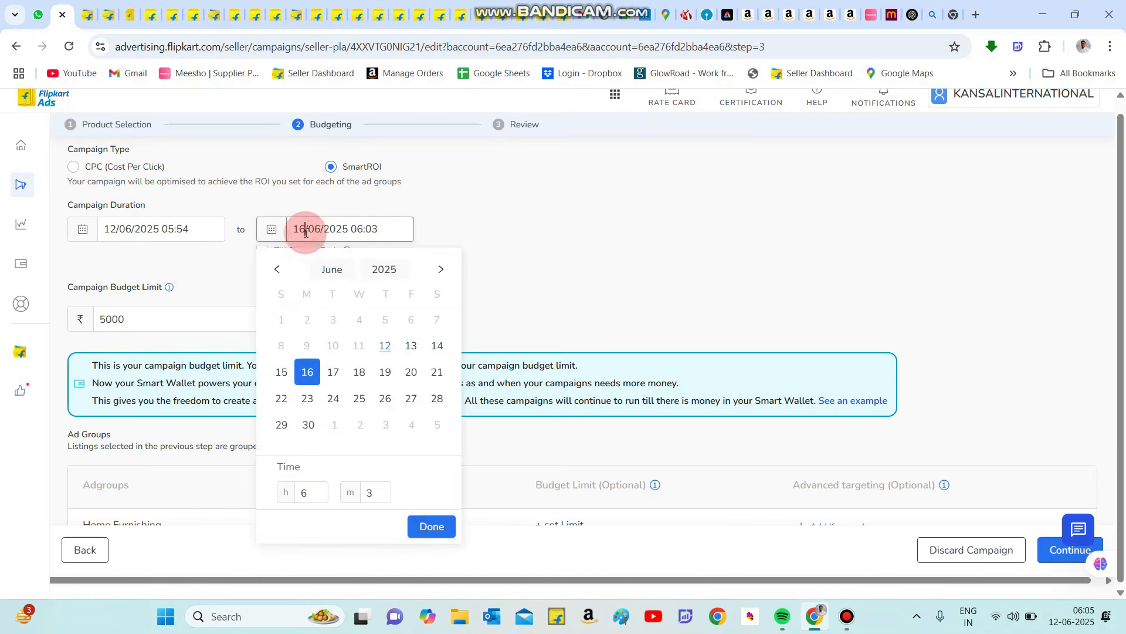
click(244, 260)
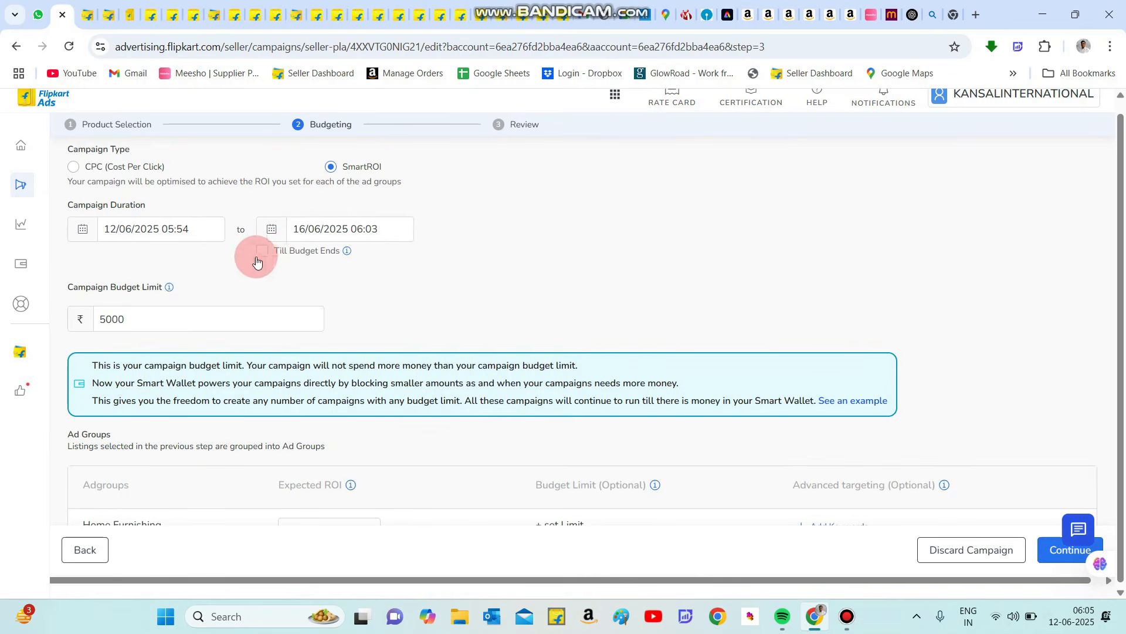
click(264, 253)
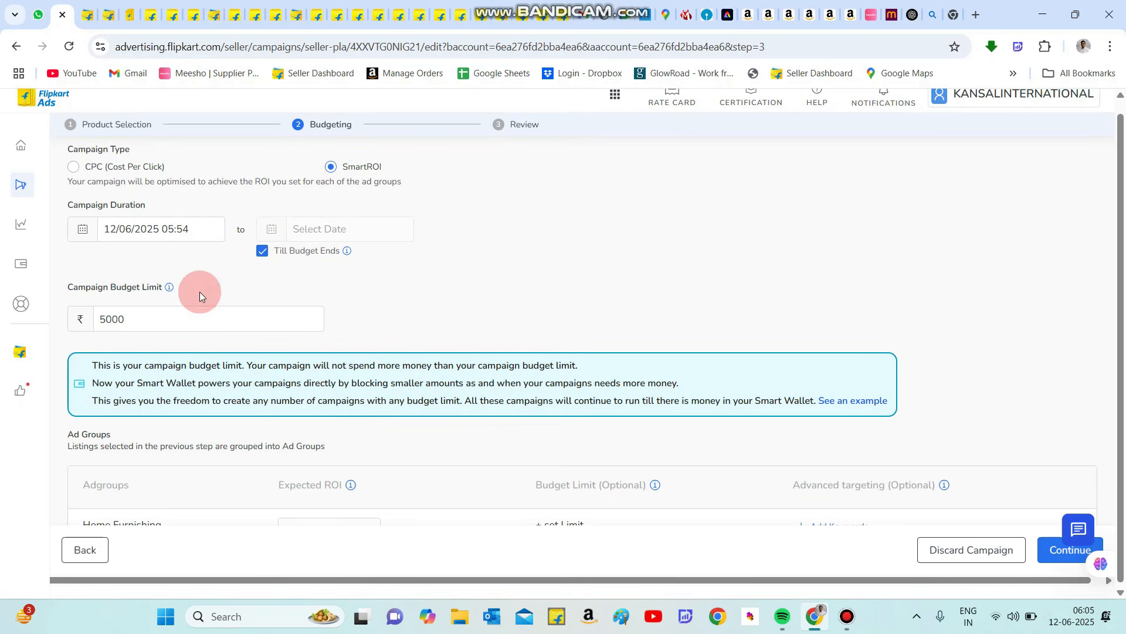
double_click(114, 319)
text(1000)
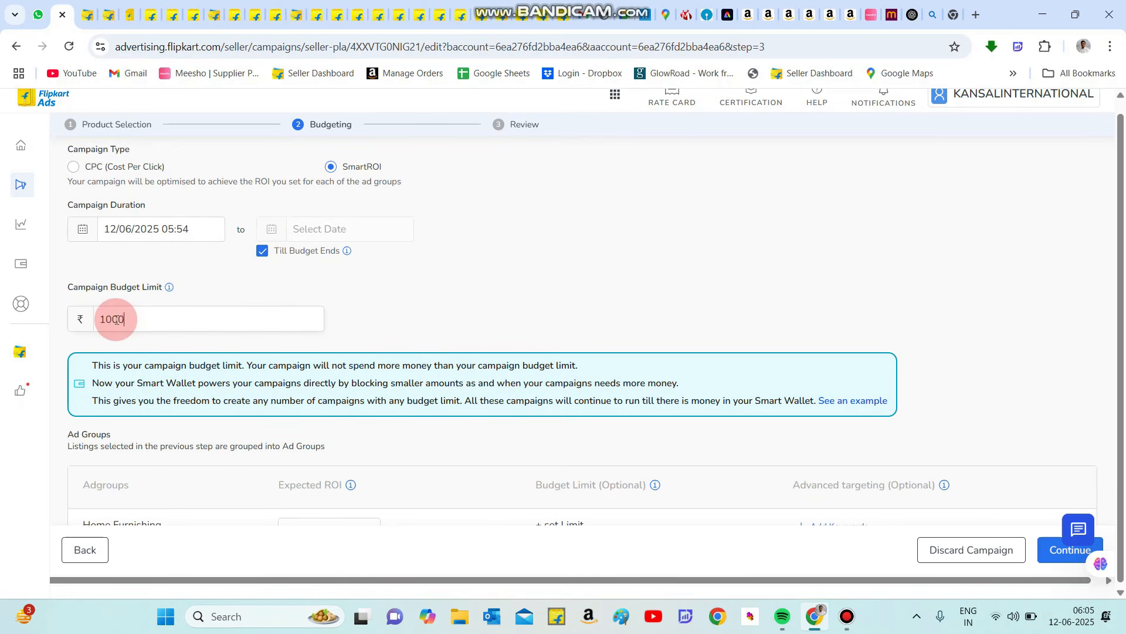
- Set the Home Furnishing ad group's expected ROI to 15 and create the SmartROI campaign
scroll(384, 281, down, 2)
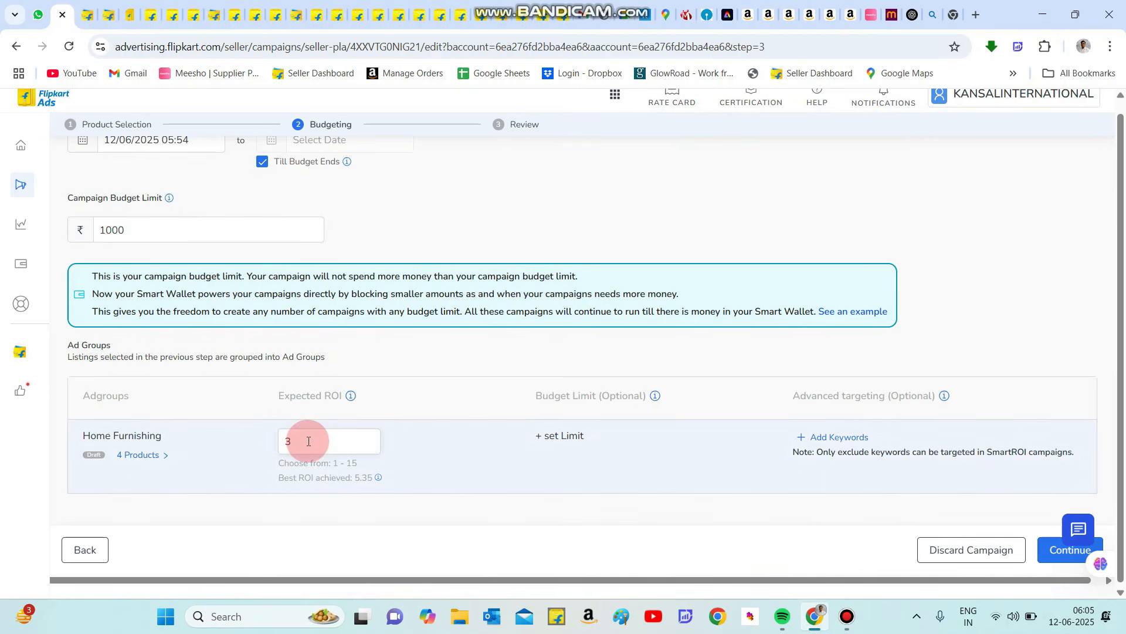
click(309, 441)
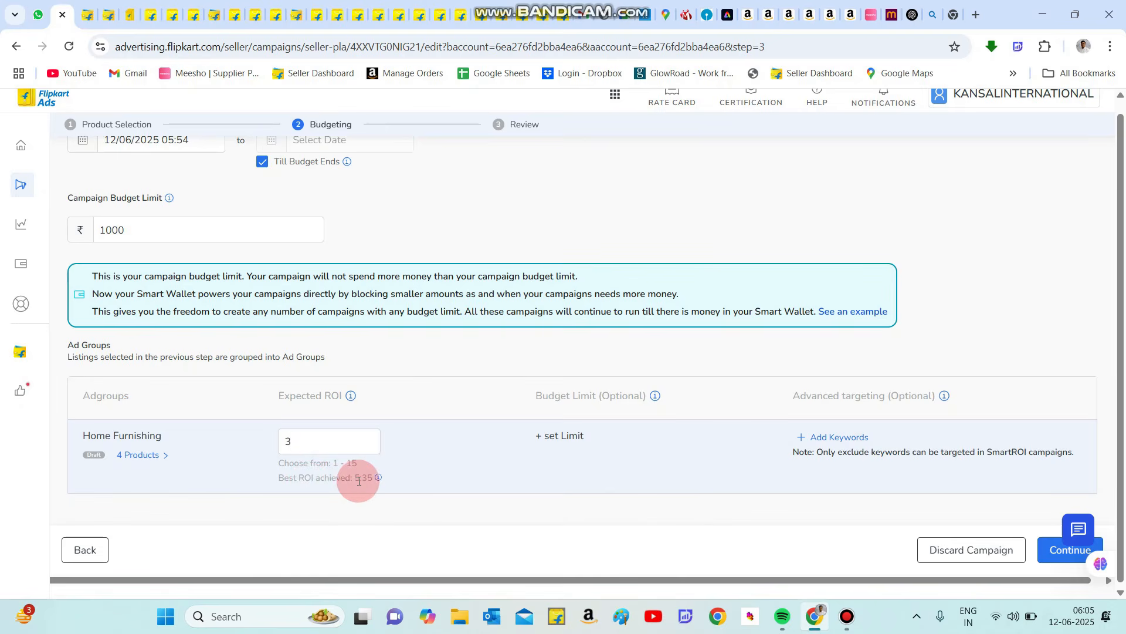
mouse_move(375, 478)
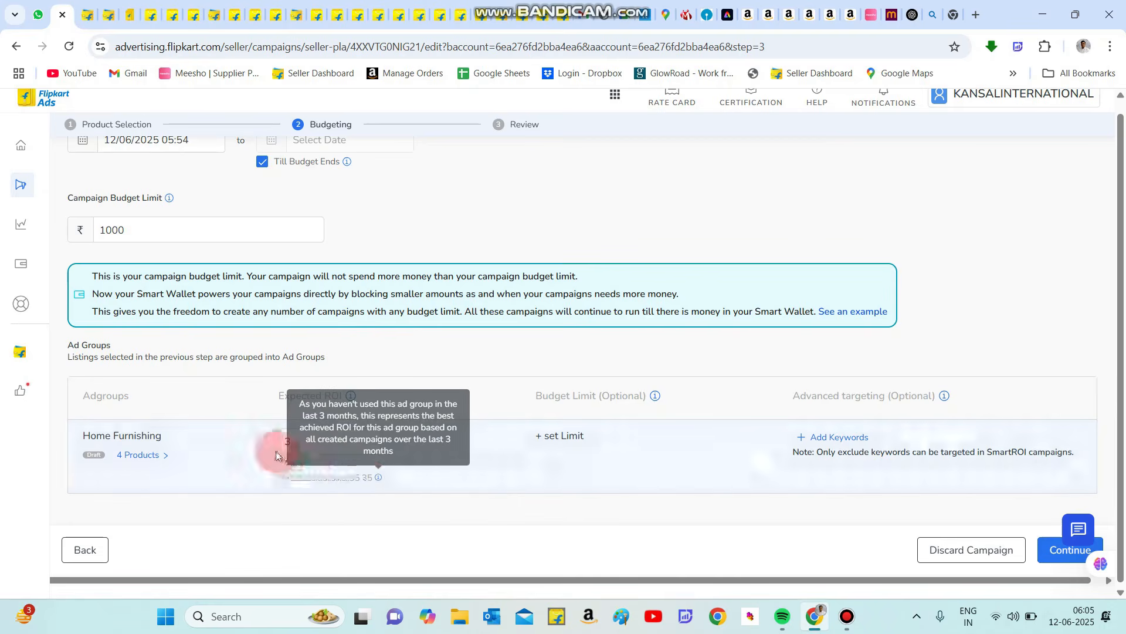
key(BackSpace)
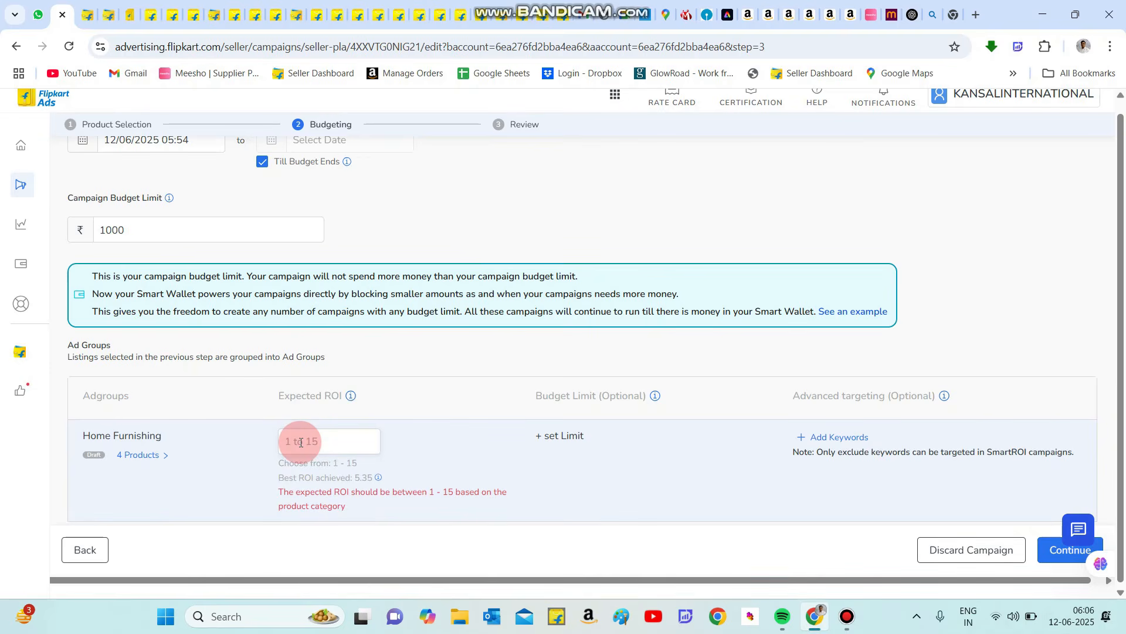
text(15)
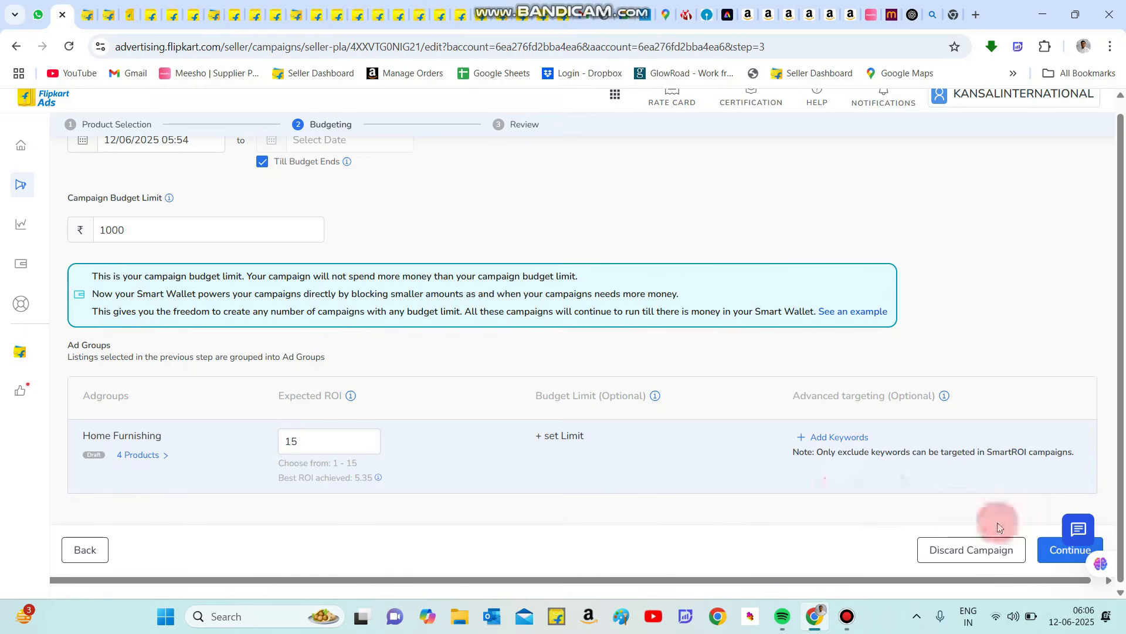
click(1060, 552)
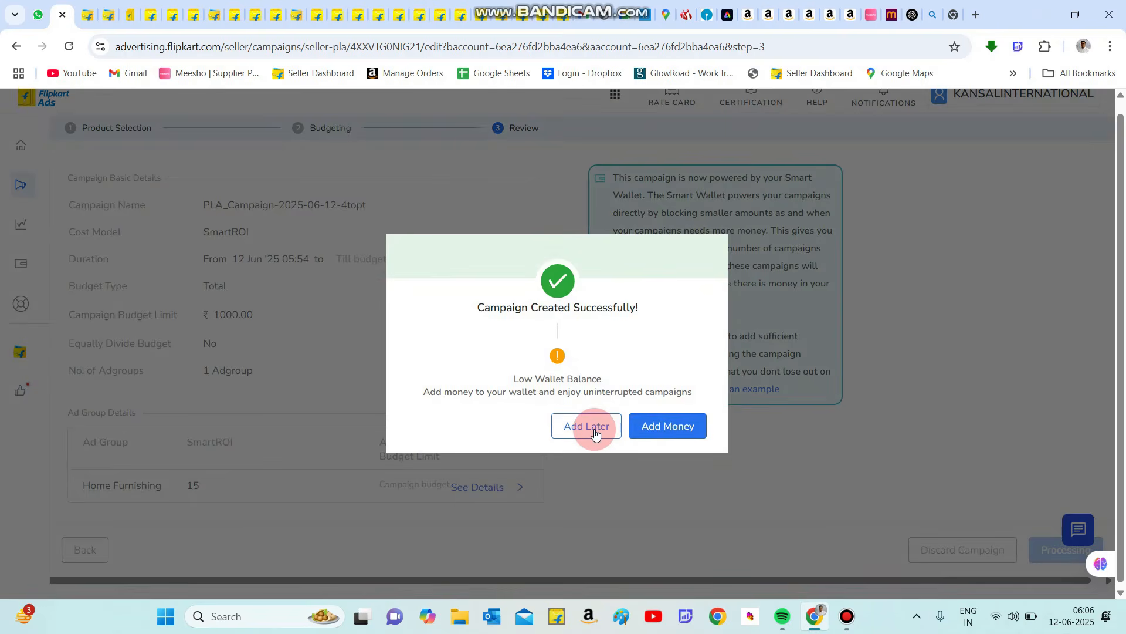
- Choose to add money to the ads wallet and enter ₹3000 with COD as the payment method
click(650, 428)
click(449, 241)
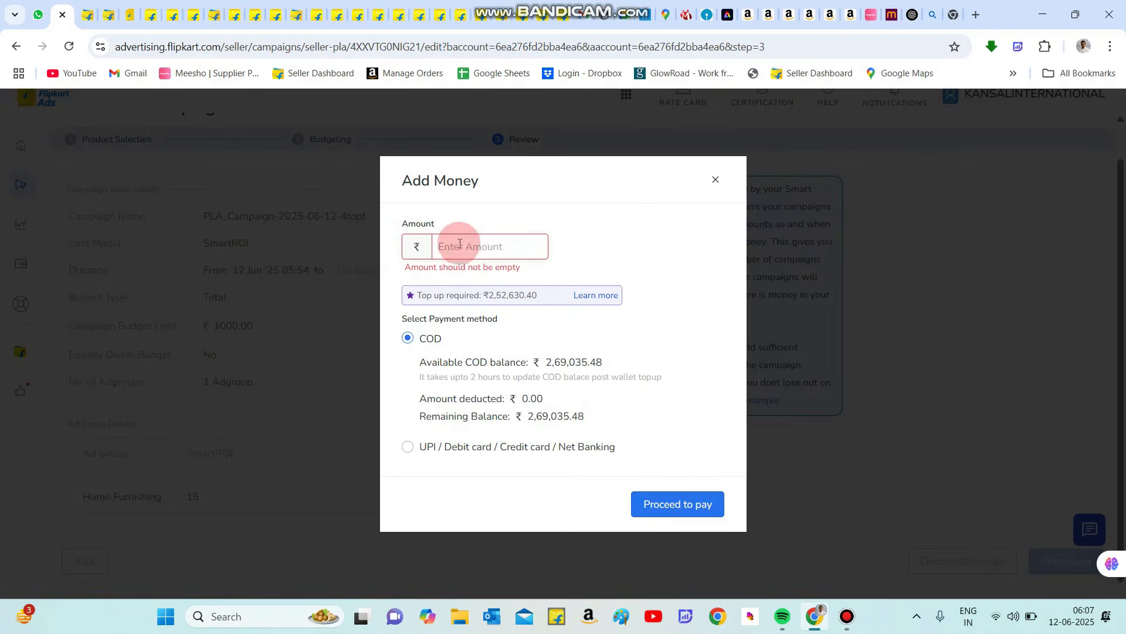
text(3000)
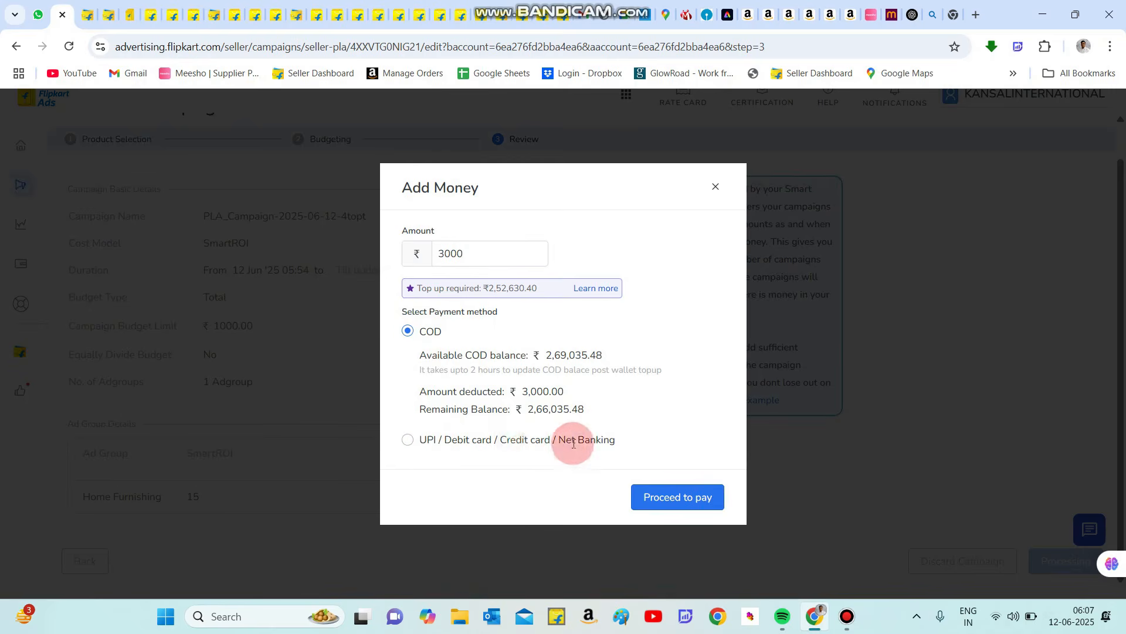
click(413, 347)
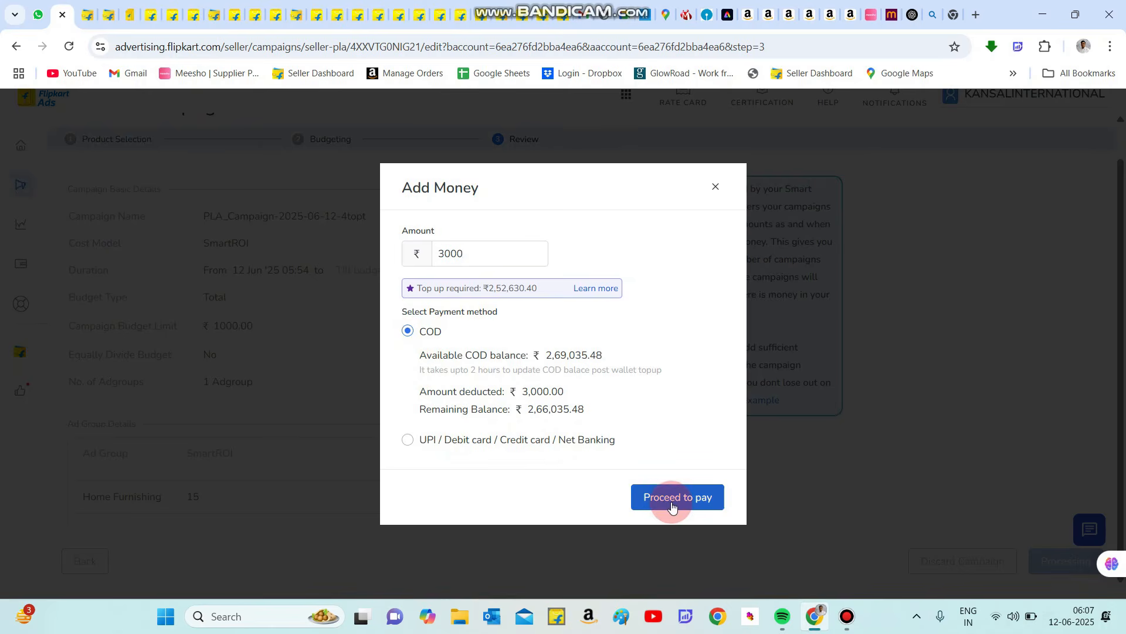
- Change the wallet top-up amount to ₹2000 and pay it from the COD balance
double_click(450, 255)
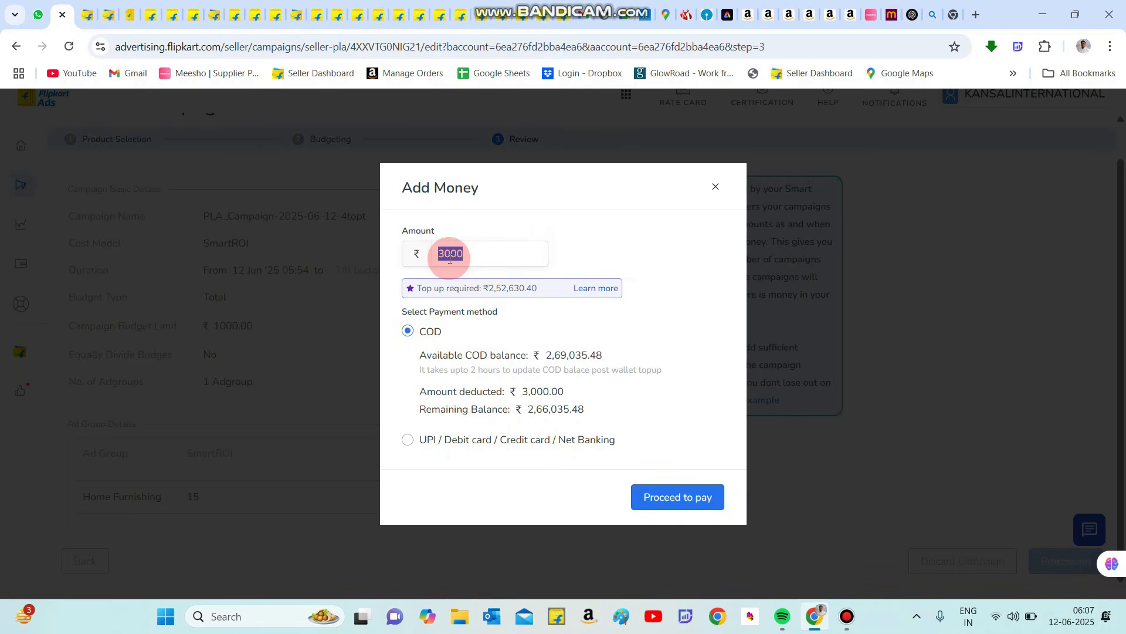
text(2000)
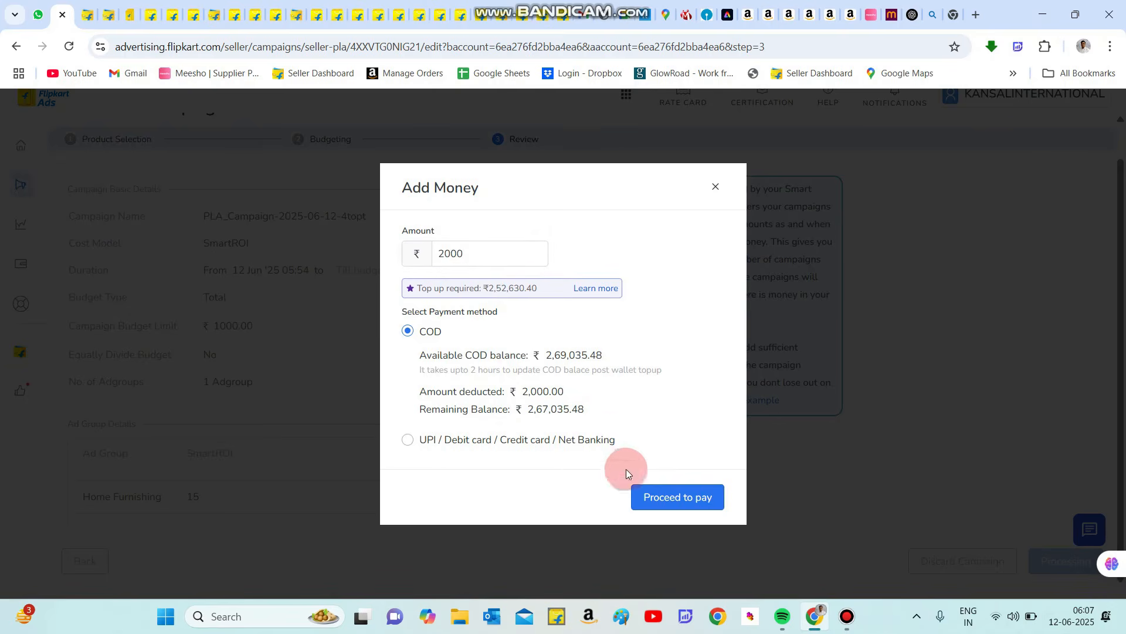
click(680, 499)
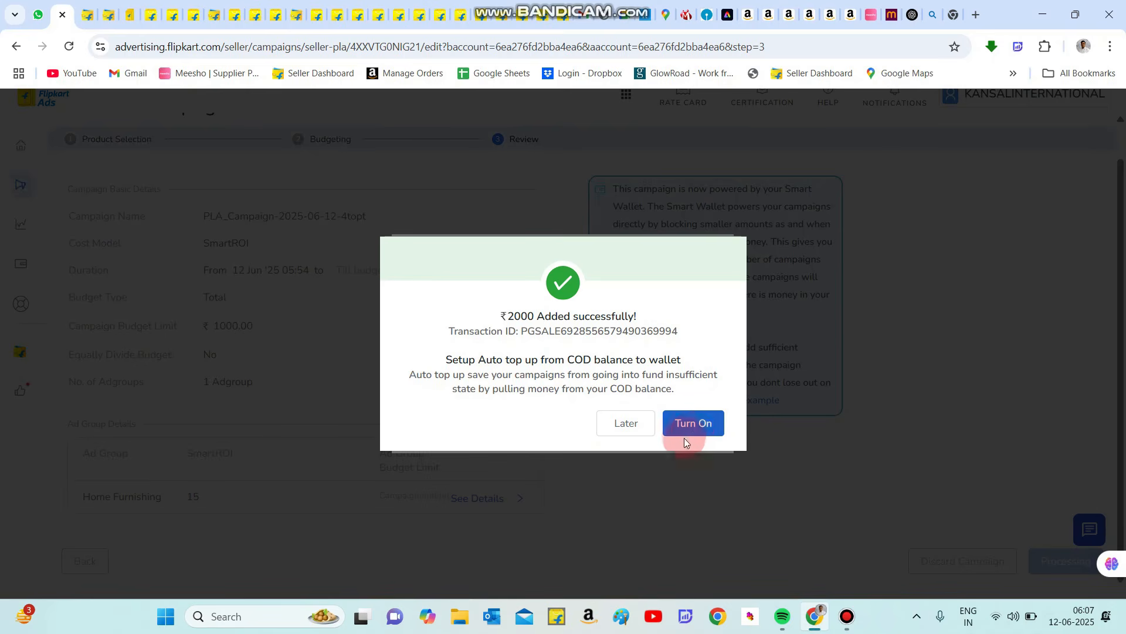
- Postpone setting up auto top-up from the COD balance and return to the Campaign Manager
click(616, 422)
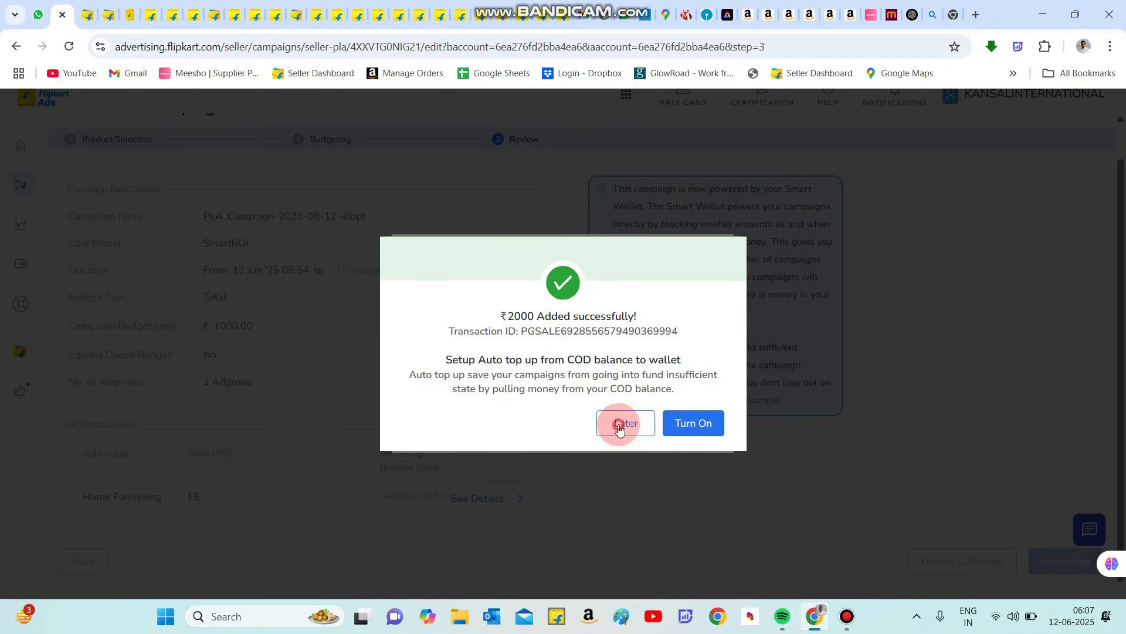
click(593, 430)
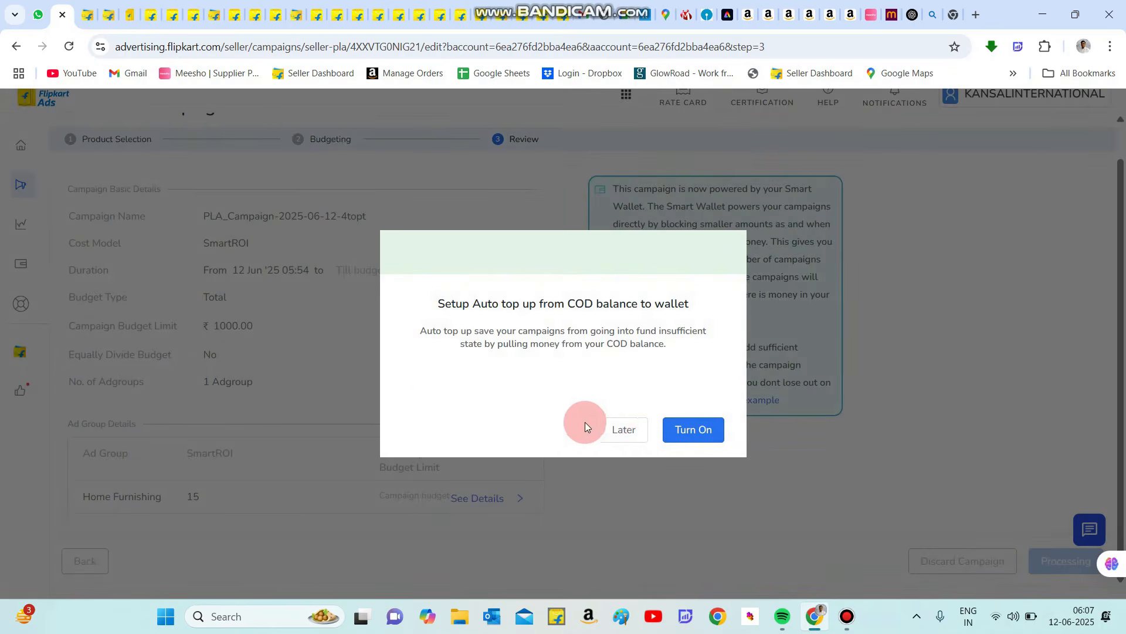
click(619, 427)
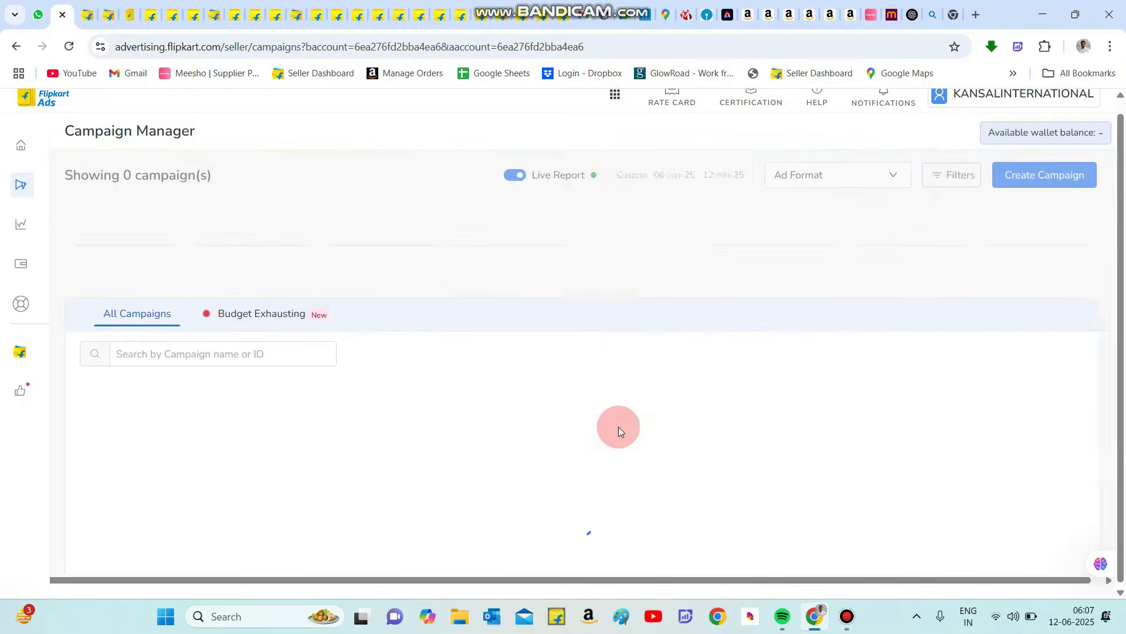
- Check the available wallet balance and look through the list of all campaigns
scroll(396, 352, up, 2)
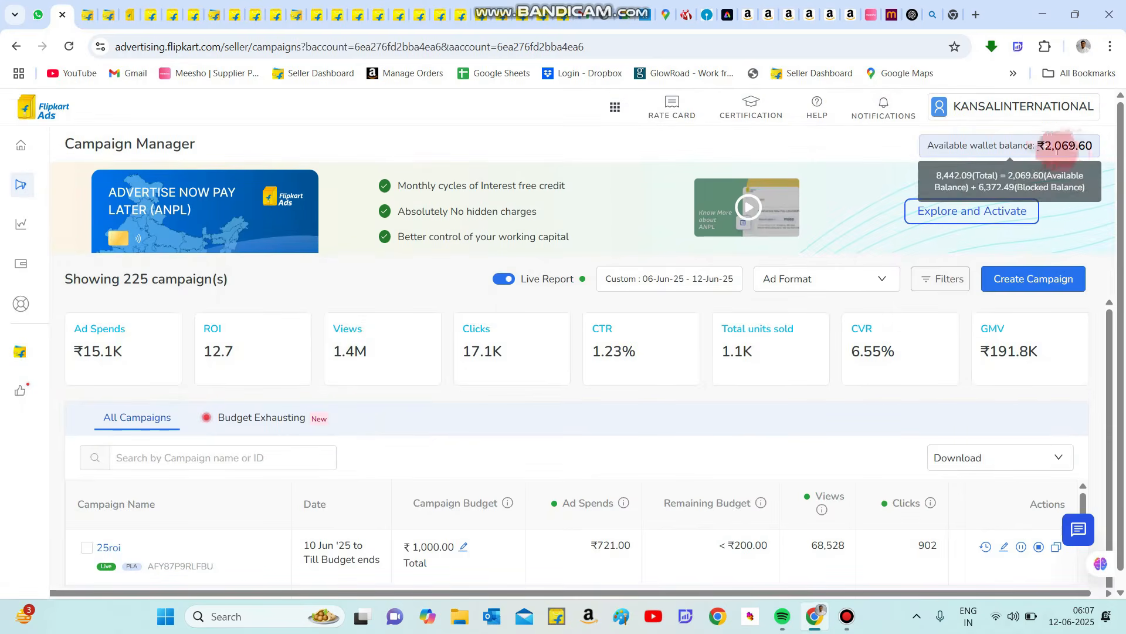
scroll(602, 384, down, 2)
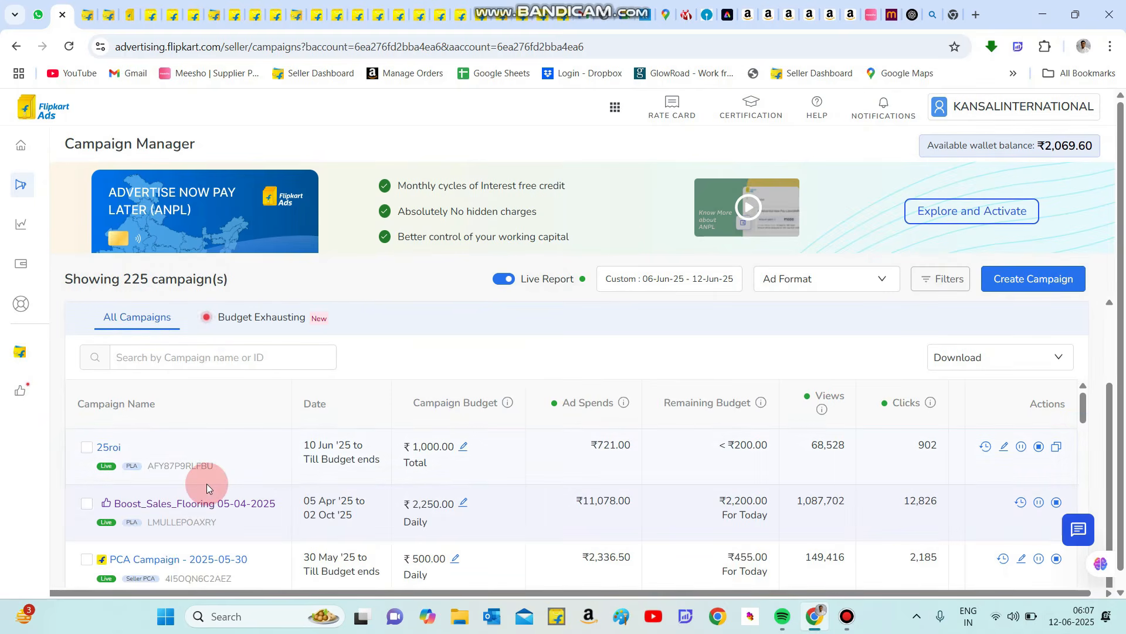
scroll(206, 483, down, 5)
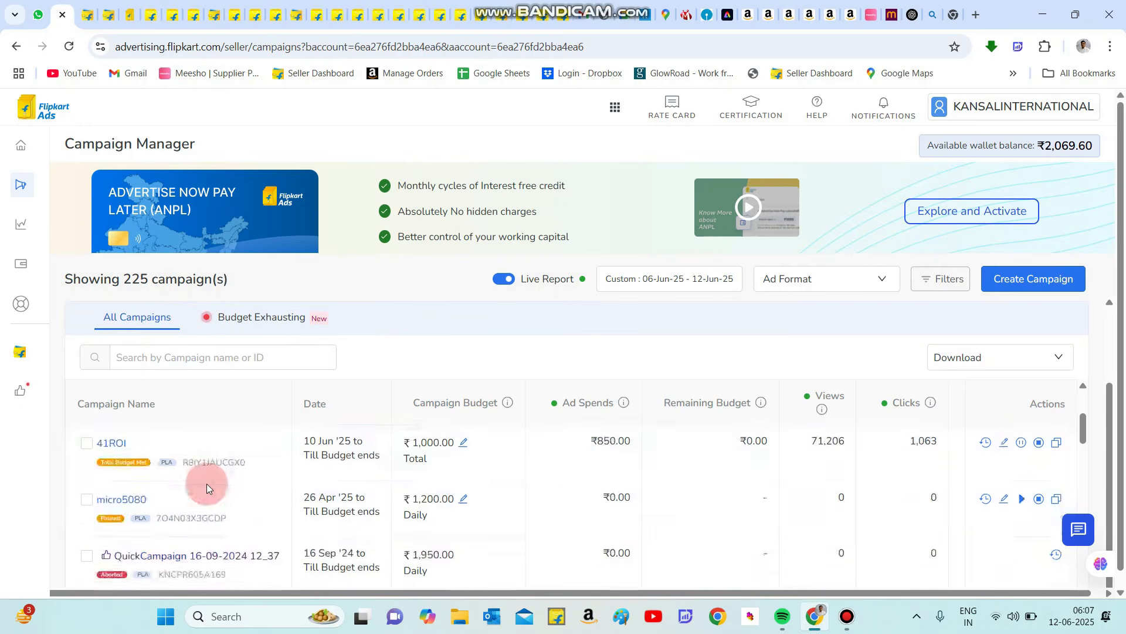
scroll(207, 483, up, 5)
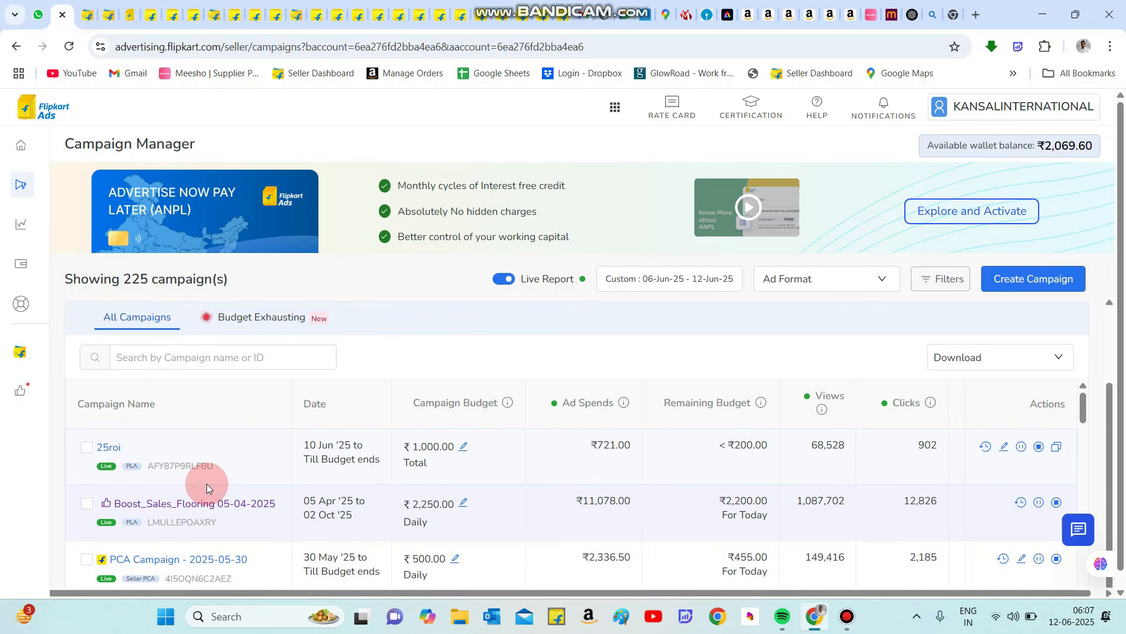